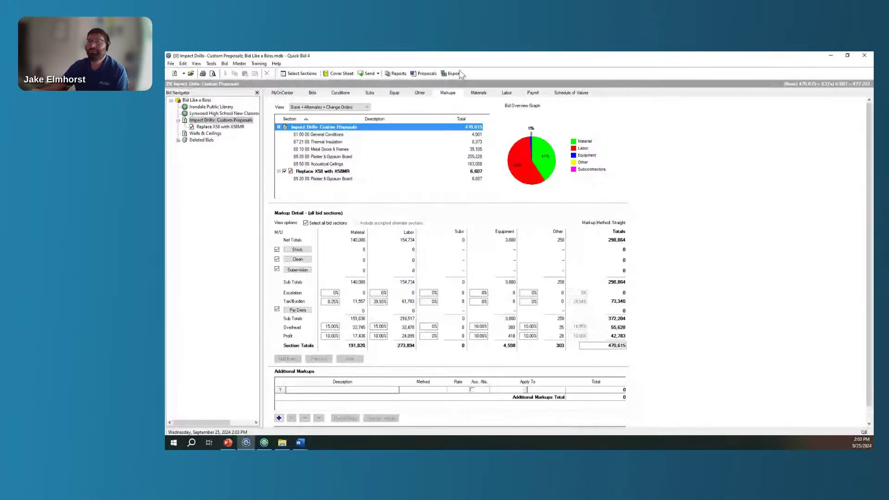
left_click(426, 74)
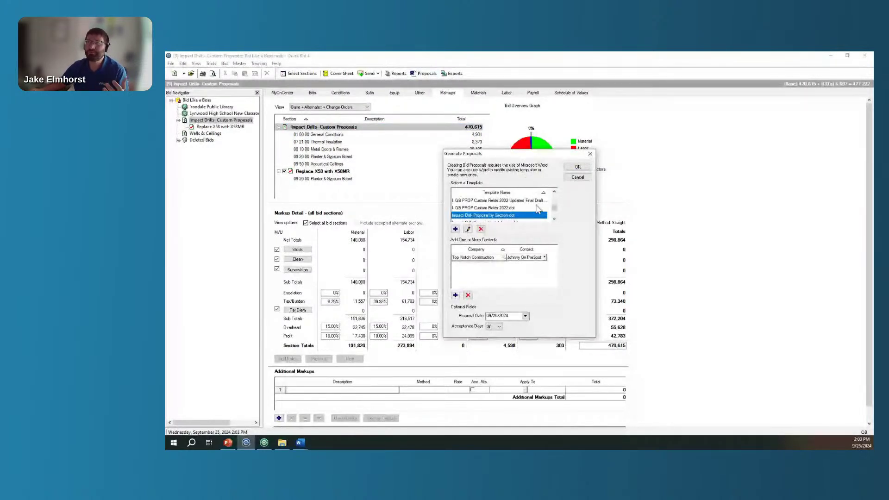
scroll(538, 209, "up", 5)
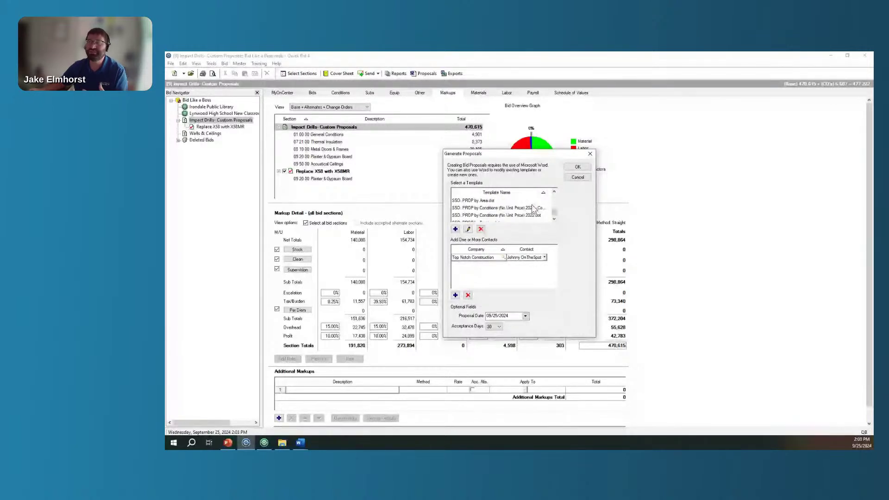
scroll(537, 209, "up", 3)
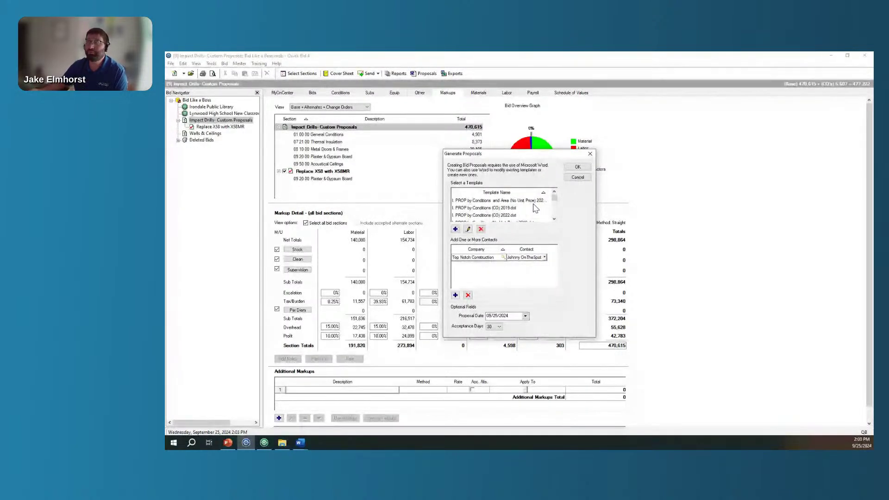
left_click(554, 219)
left_click(555, 218)
left_click(555, 219)
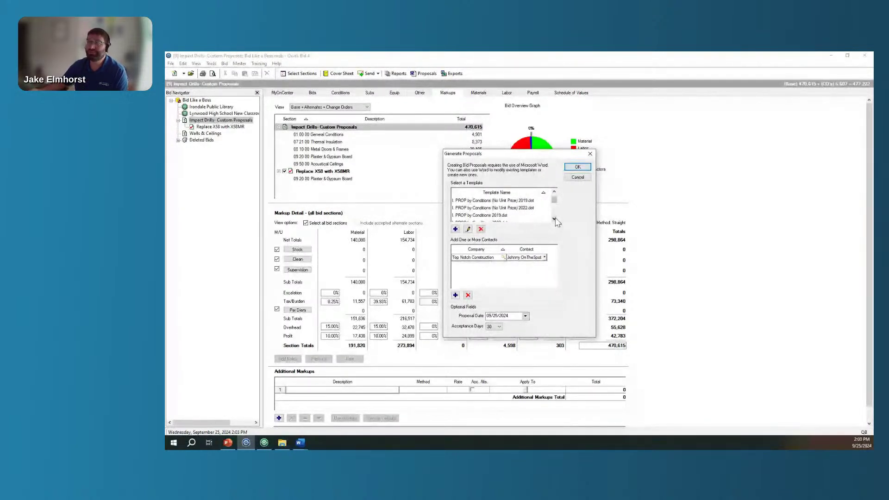
left_click(555, 219)
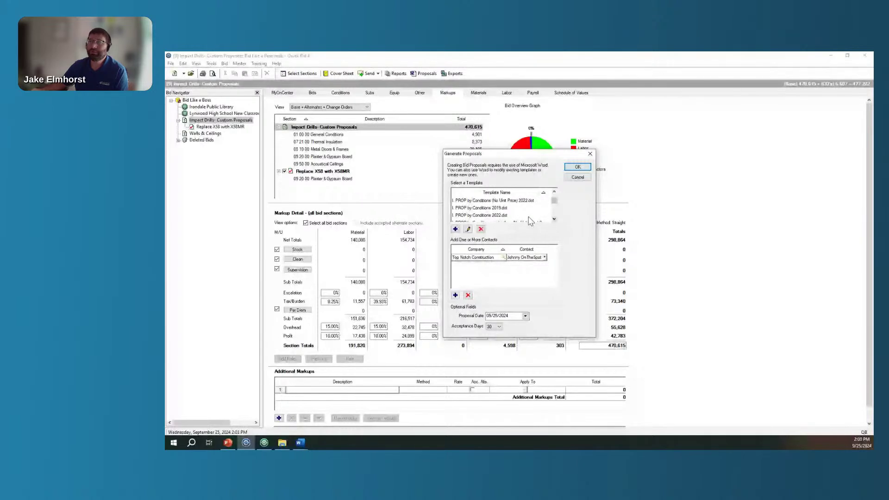
left_click(482, 216)
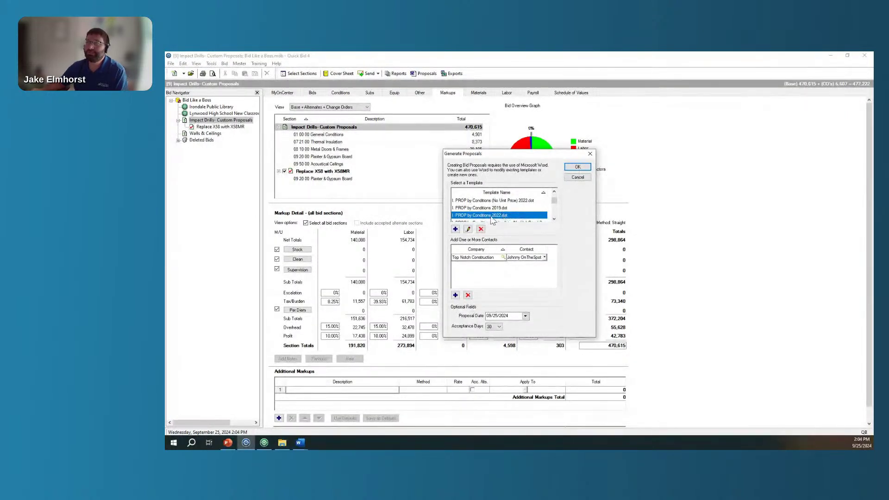
double_click(505, 260)
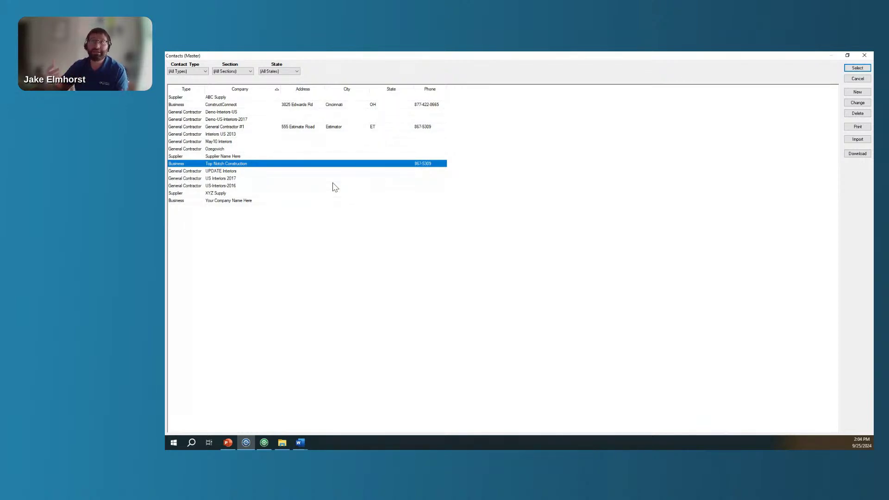
left_click(859, 70)
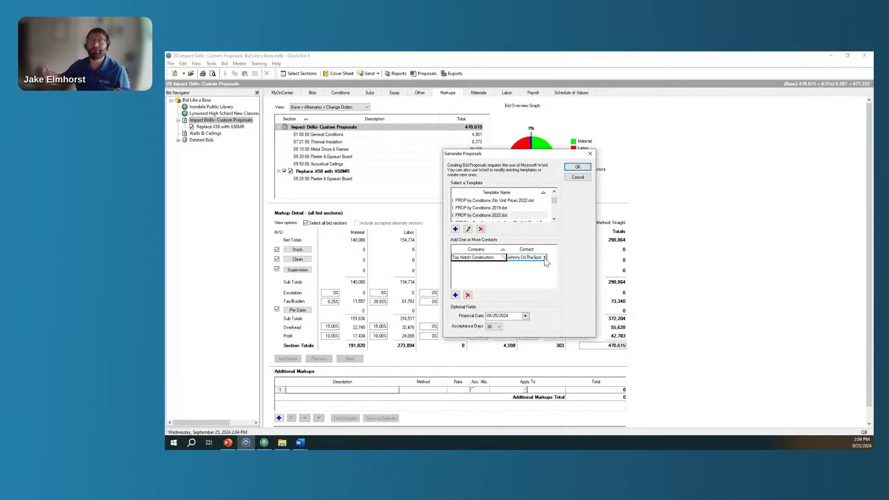
left_click(585, 167)
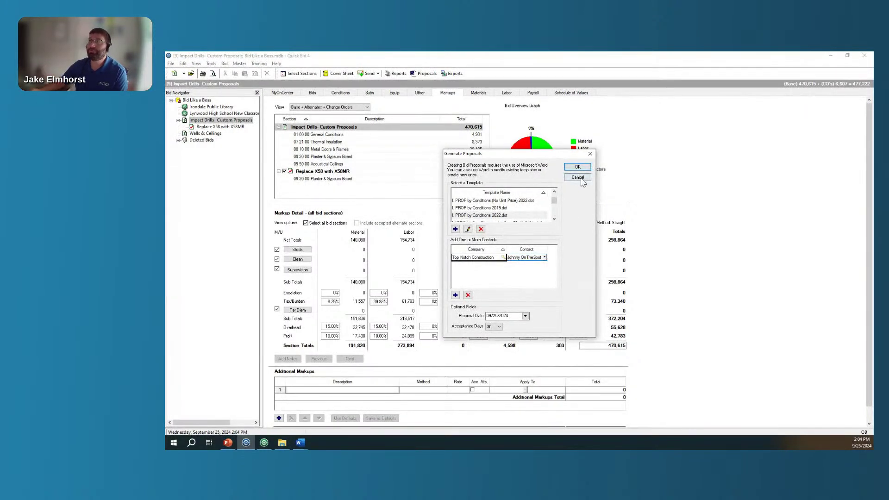
Review the bidding company, project name, lead estimator and job number on the bid's cover sheet
left_click(341, 74)
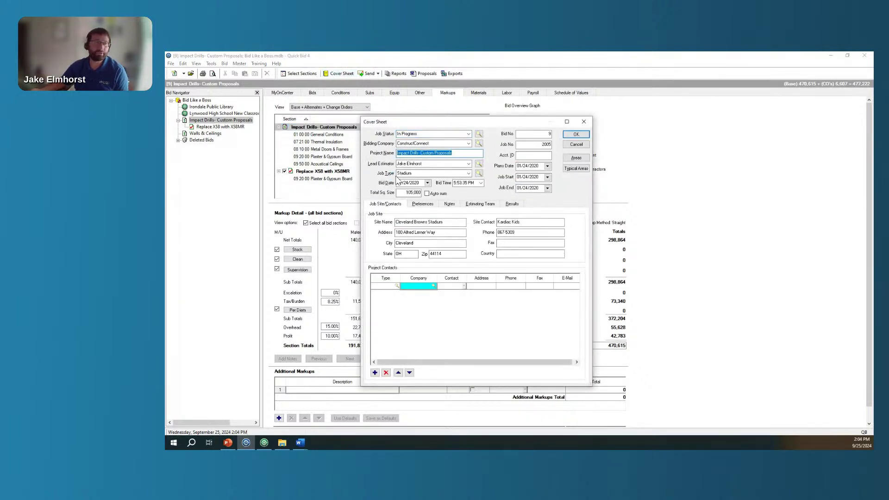
left_click(467, 145)
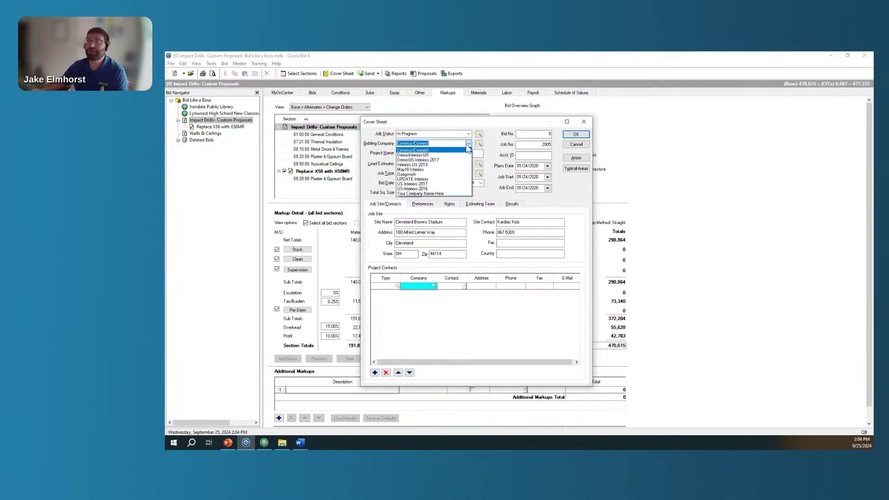
left_click(422, 150)
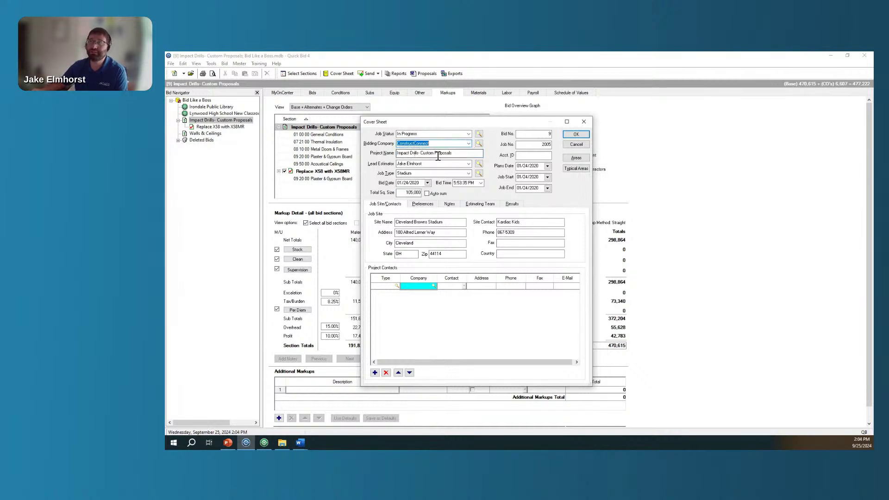
left_click_drag(456, 153, 397, 154)
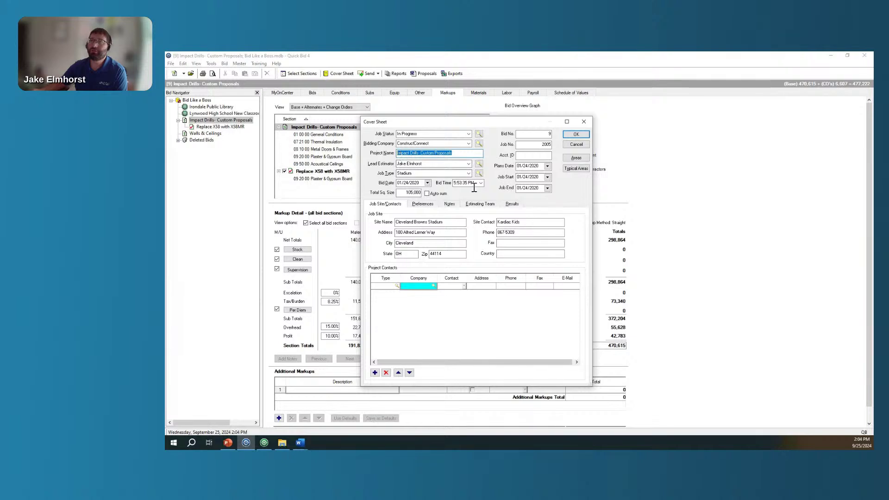
left_click(448, 164)
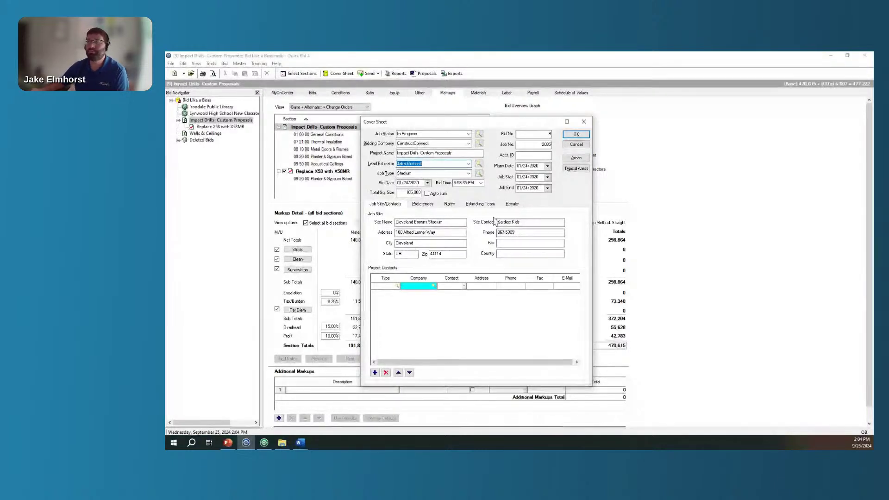
left_click(541, 146)
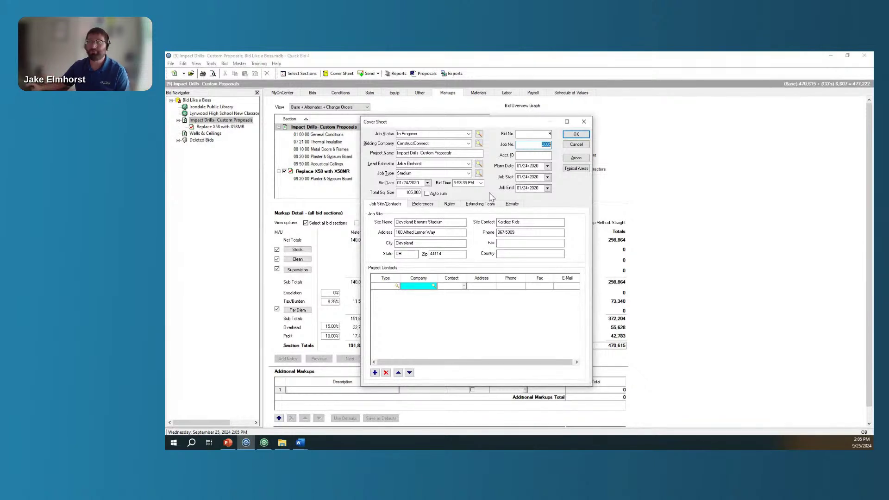
left_click(577, 135)
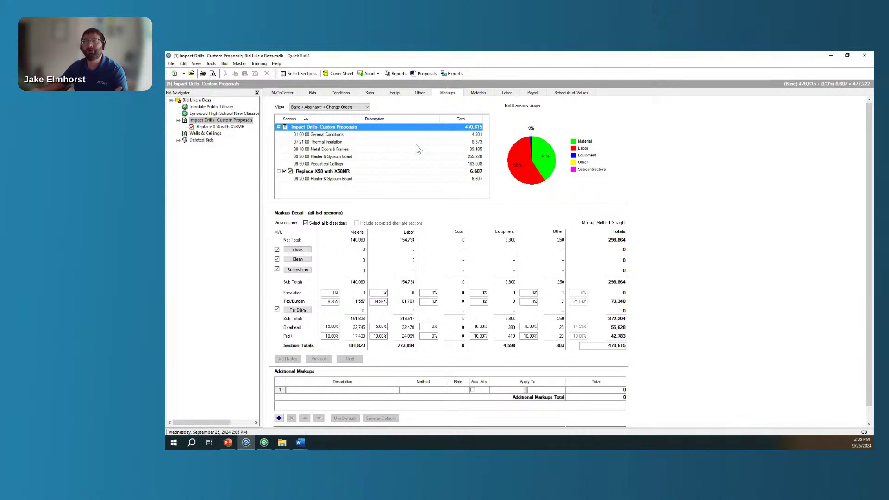
Generate a proposal for Top Notch Construction from the PROP by Conditions 2022.dot template and bring up the resulting document in Word
left_click(426, 74)
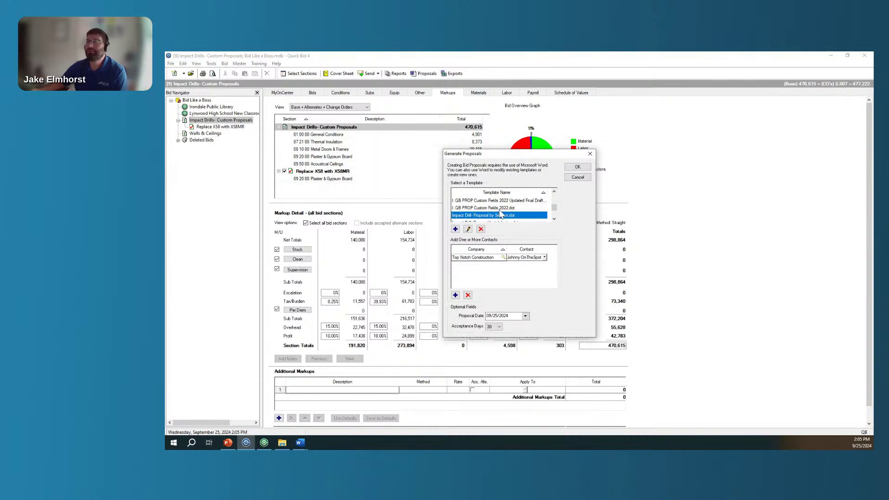
scroll(491, 213, "up", 2)
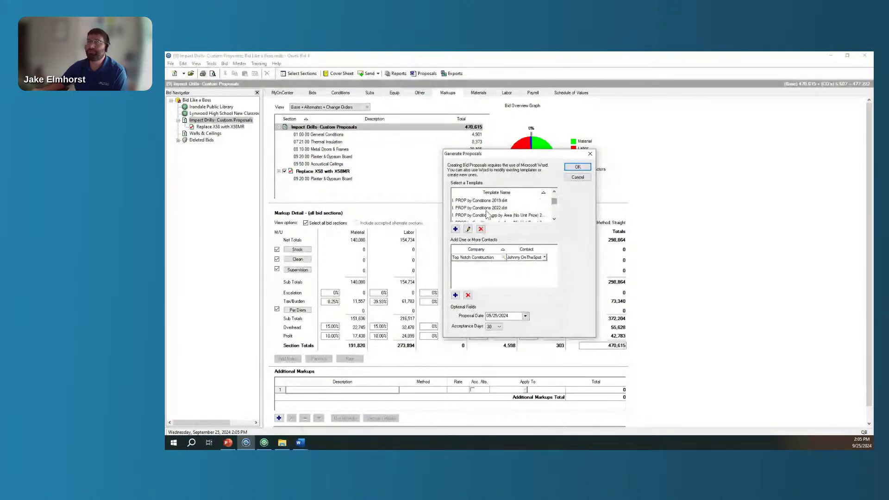
left_click(472, 209)
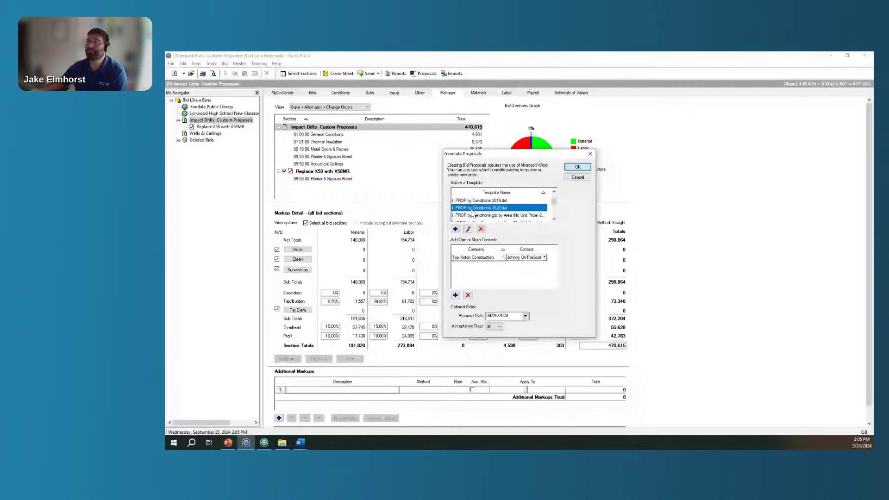
left_click(578, 167)
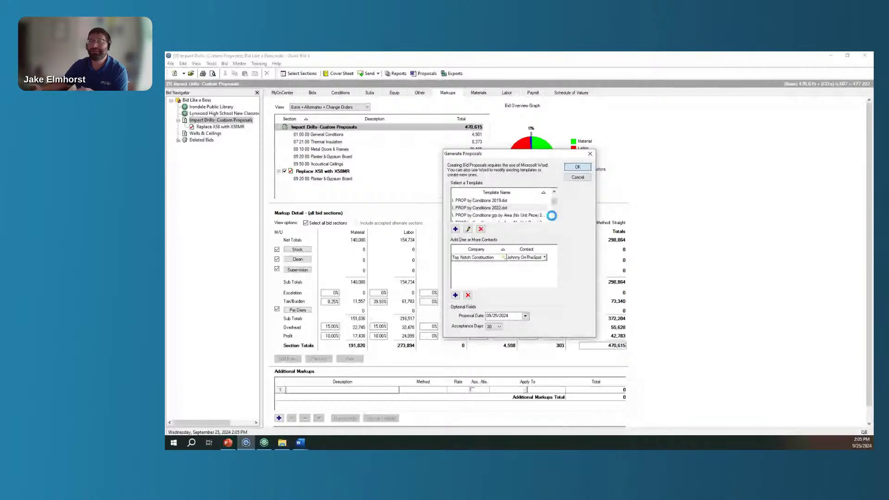
mouse_move(300, 443)
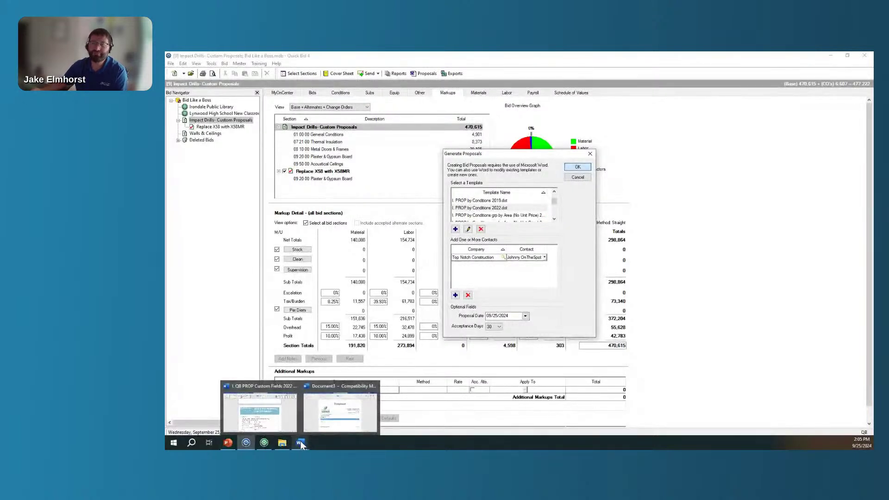
left_click(335, 414)
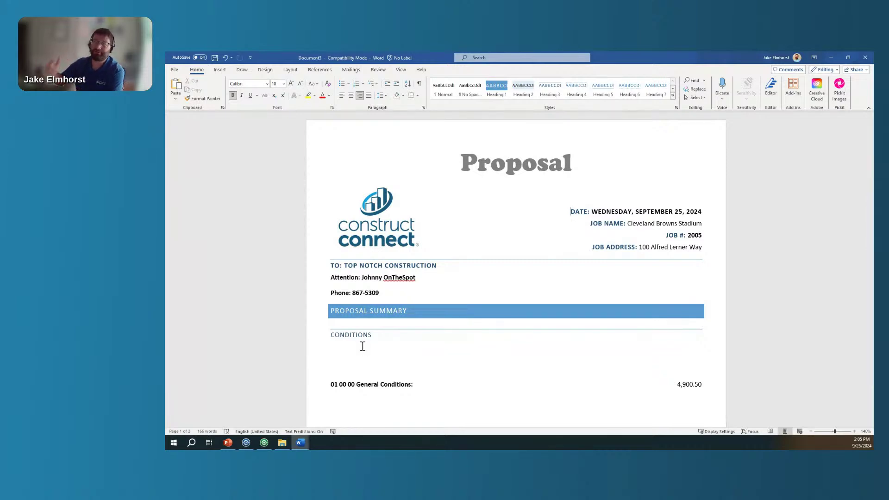
Skim the whole generated proposal and examine the recipient details and job information in its header
mouse_move(304, 442)
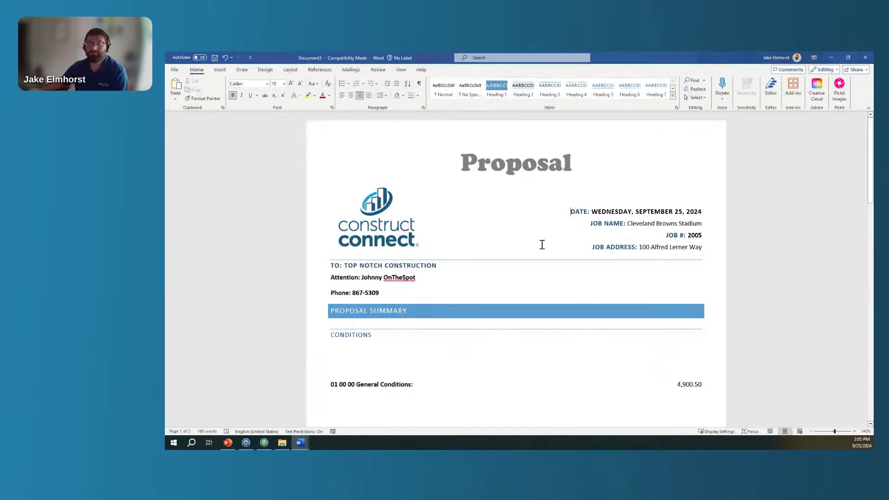
scroll(541, 244, "down", 2)
scroll(542, 252, "down", 3)
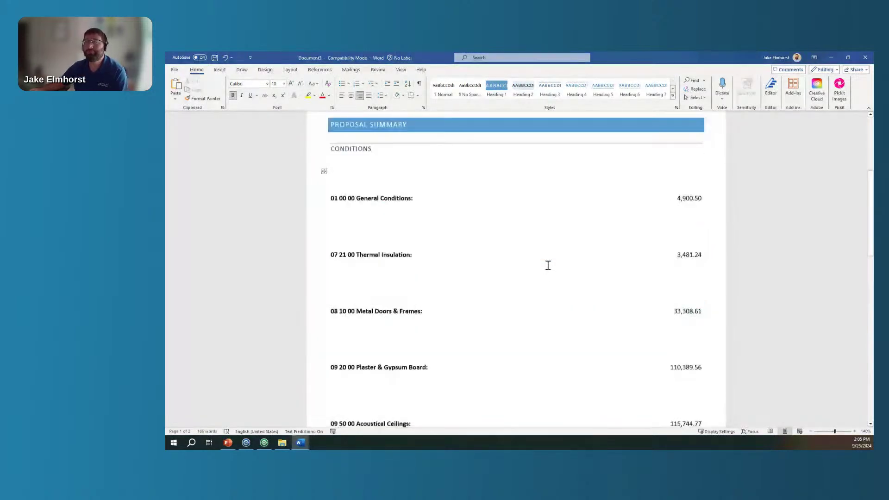
scroll(547, 265, "down", 3)
scroll(548, 266, "down", 10)
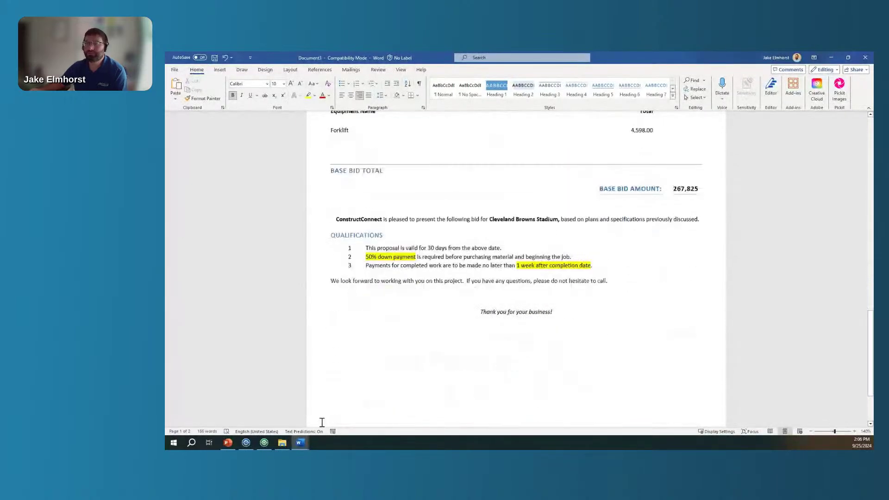
key("ctrl+Home")
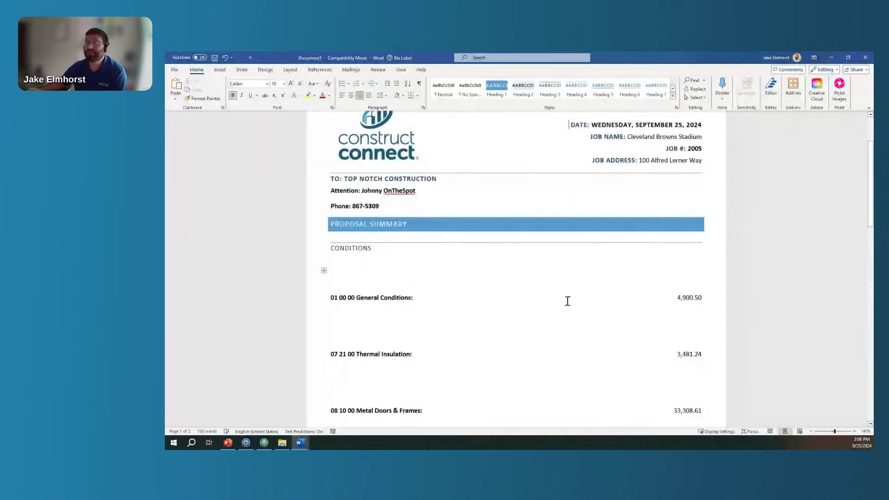
scroll(502, 339, "down", 1)
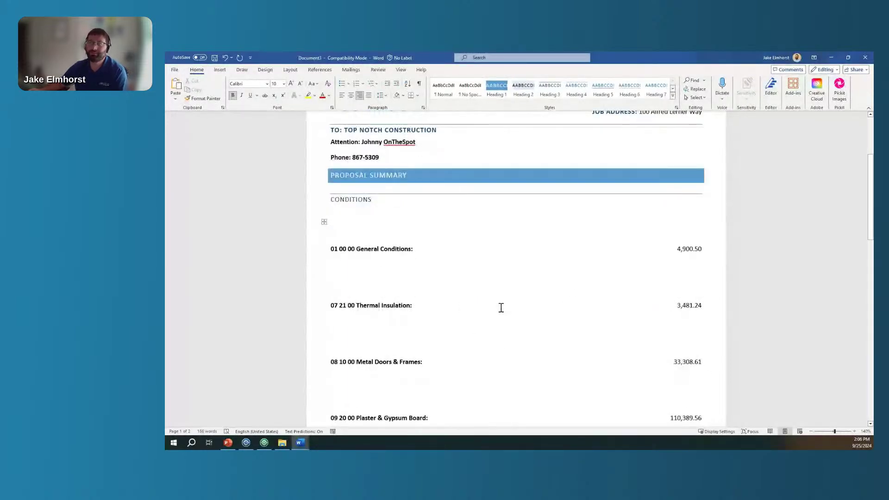
scroll(405, 228, "up", 3)
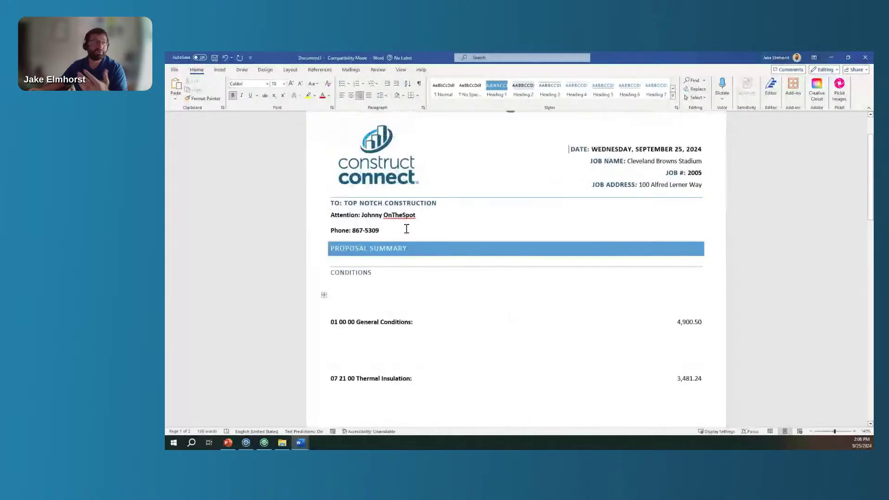
left_click_drag(408, 231, 339, 226)
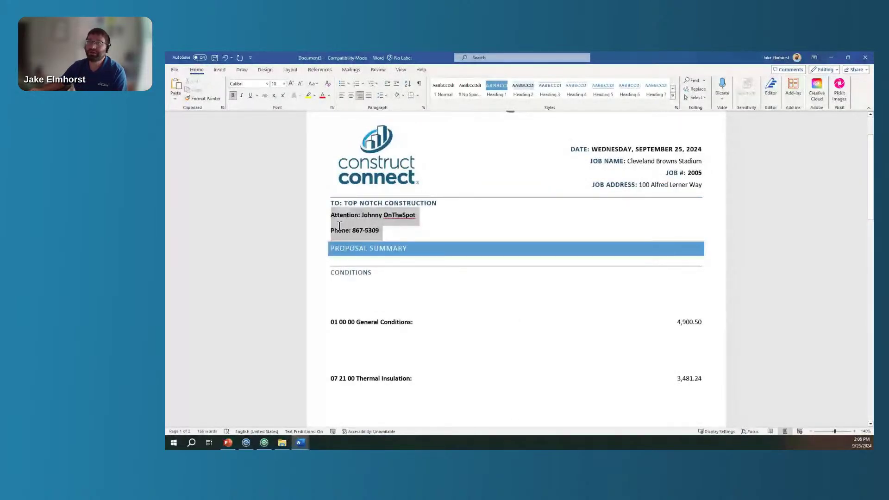
left_click_drag(628, 161, 697, 185)
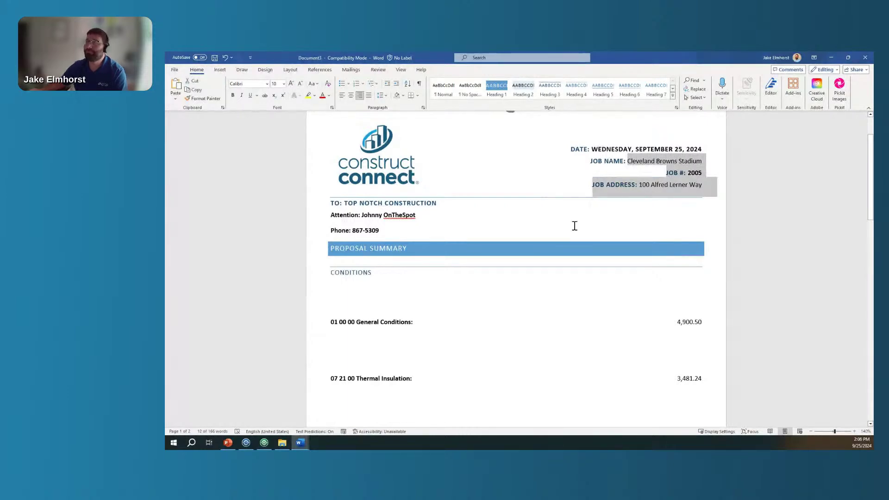
left_click(395, 237)
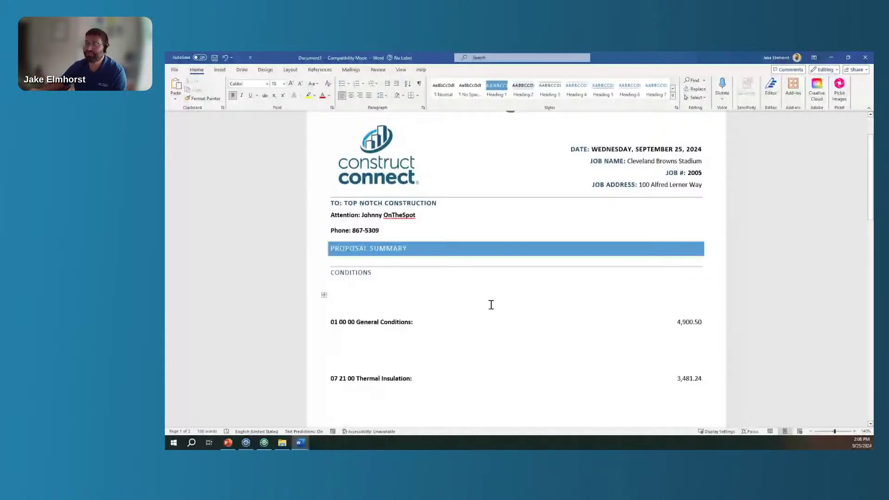
Examine the proposal's condition section prices, equipment, base bid total and highlighted payment terms under Qualifications
scroll(548, 312, "down", 4)
scroll(549, 312, "down", 2)
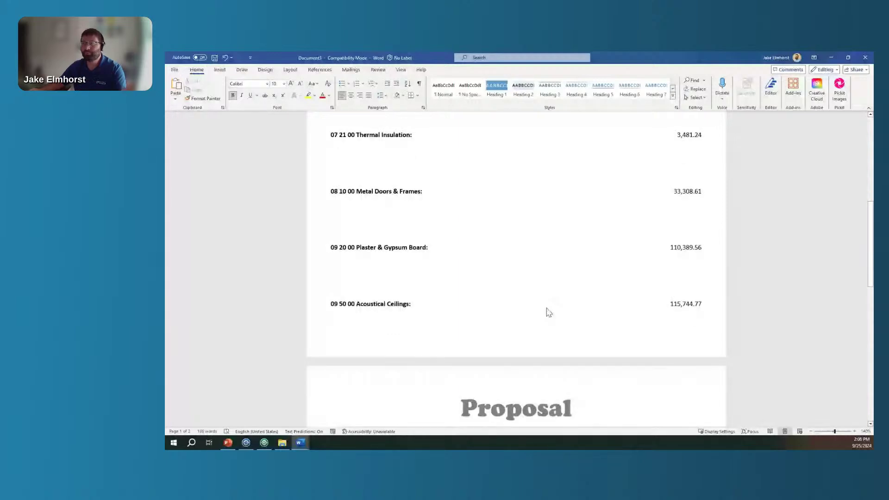
scroll(549, 310, "down", 5)
scroll(548, 308, "down", 2)
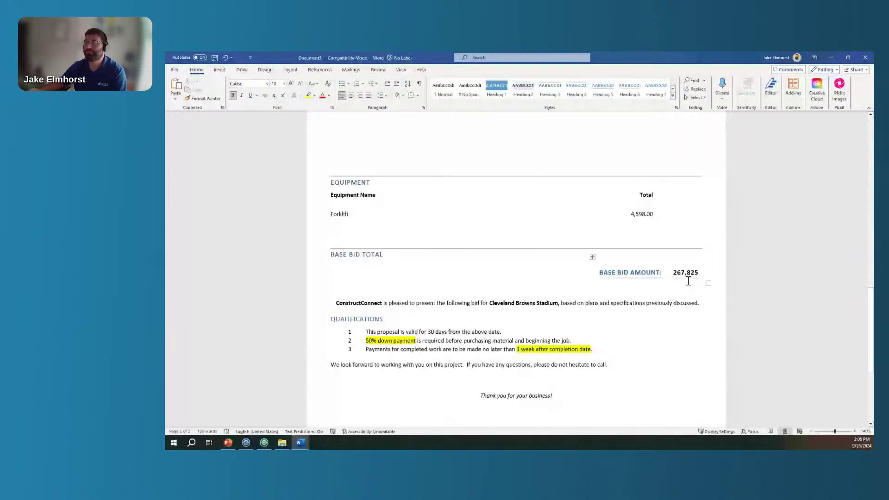
scroll(575, 369, "down", 1)
scroll(574, 369, "down", 1)
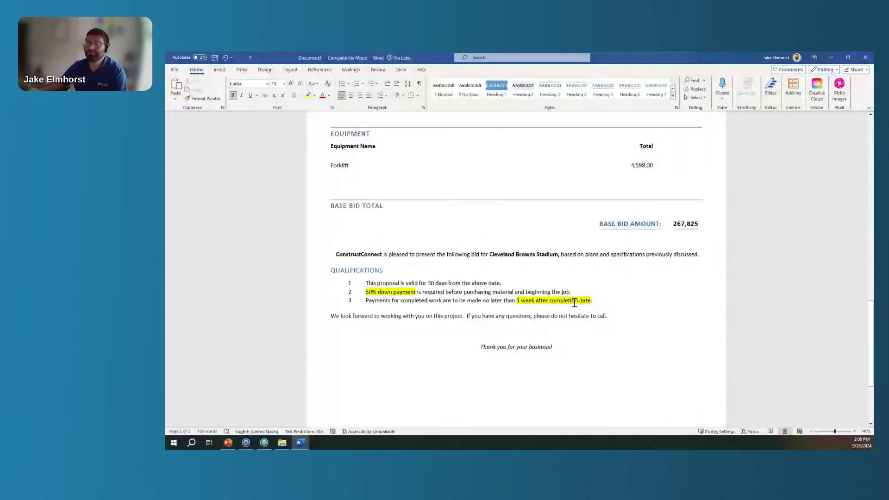
left_click(575, 302)
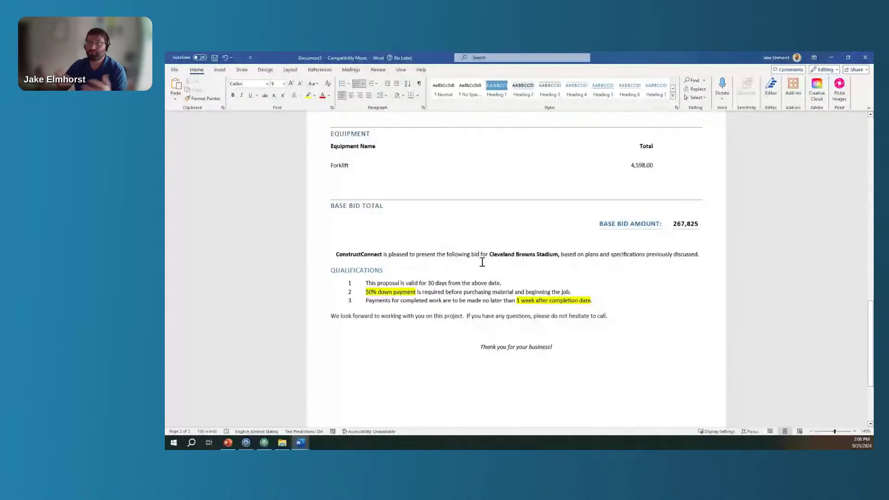
Switch to the Quick Bid Templates folder in File Explorer and open the I. PROP by Conditions 2022 template itself for editing in Word
left_click(831, 57)
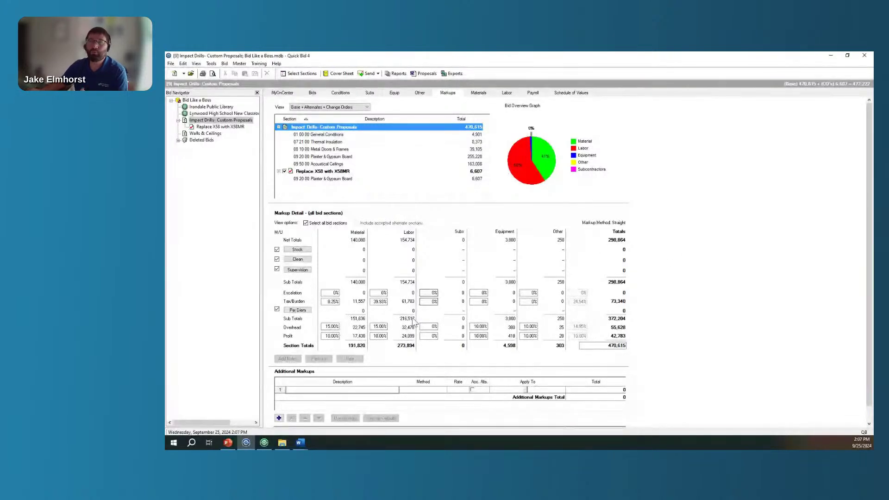
mouse_move(281, 441)
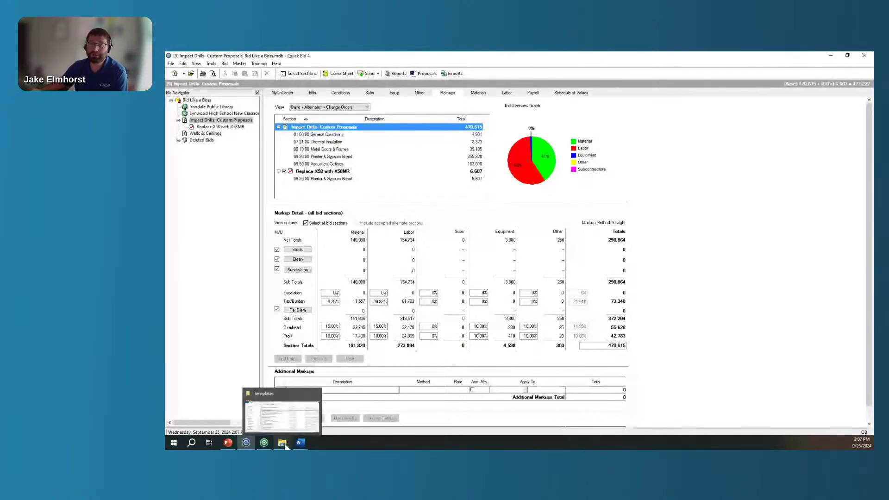
left_click(284, 423)
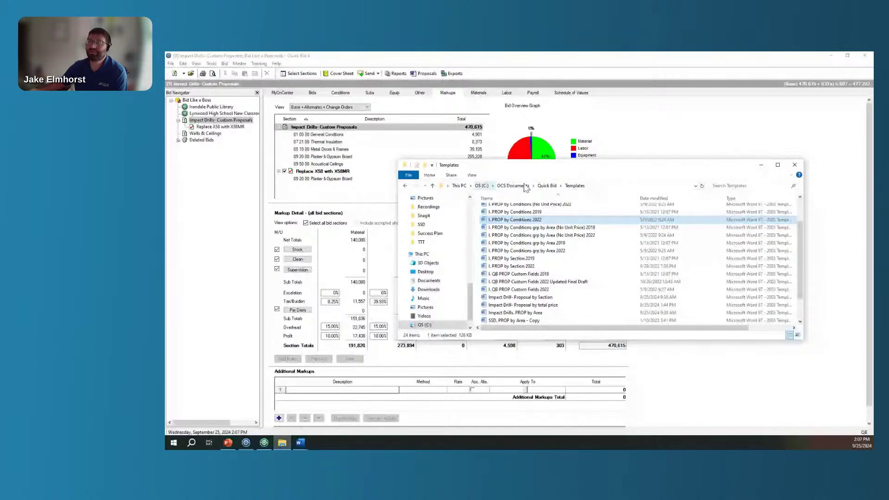
left_click(545, 187)
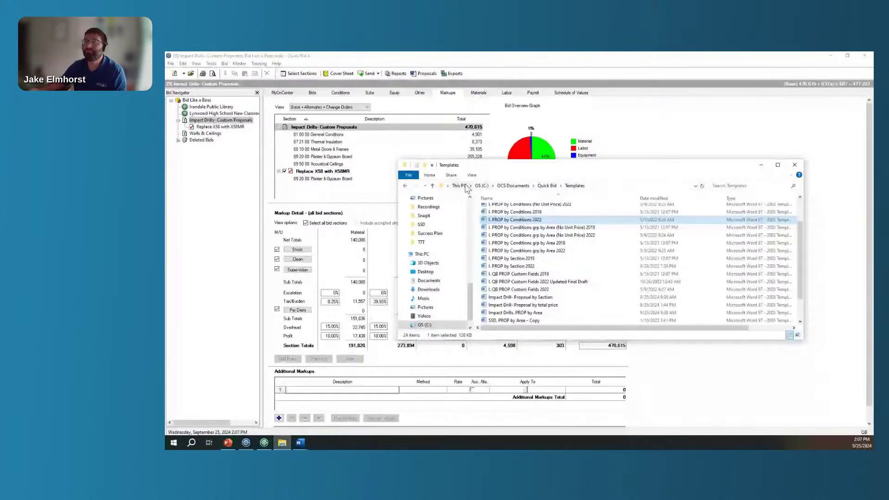
scroll(557, 253, "up", 2)
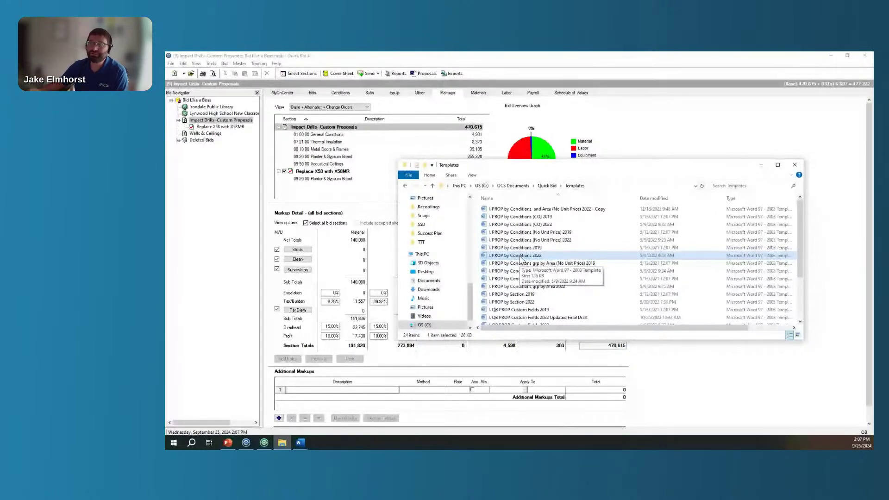
right_click(520, 258)
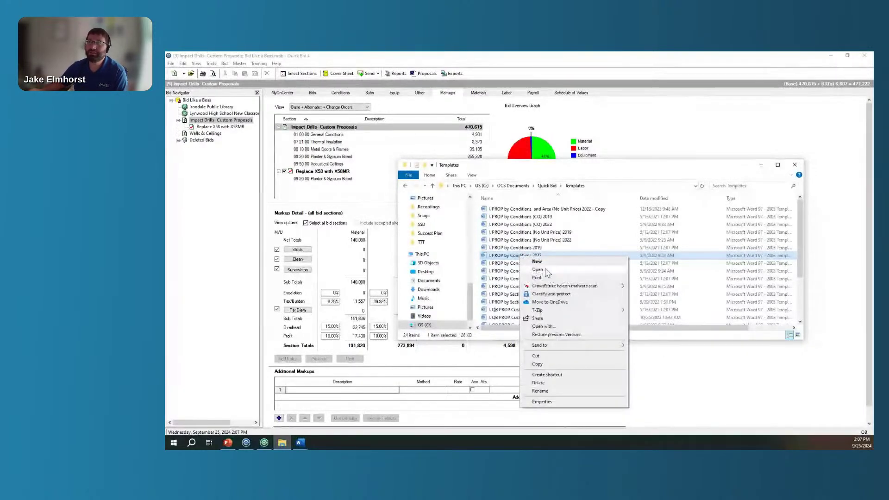
left_click(538, 270)
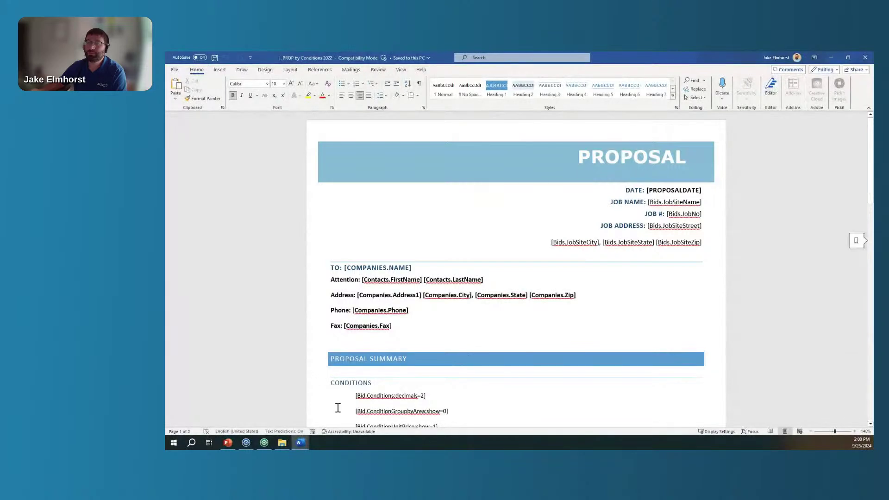
Examine the template's bracketed fields for conditions, equipment, other items, subcontractors and base bid total, focusing on the equipment field
scroll(431, 302, "down", 1)
scroll(433, 301, "down", 1)
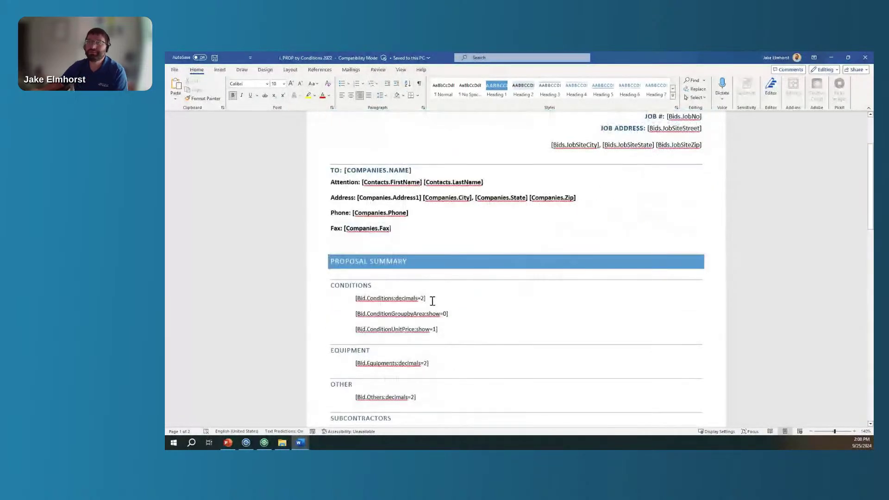
scroll(435, 298, "down", 3)
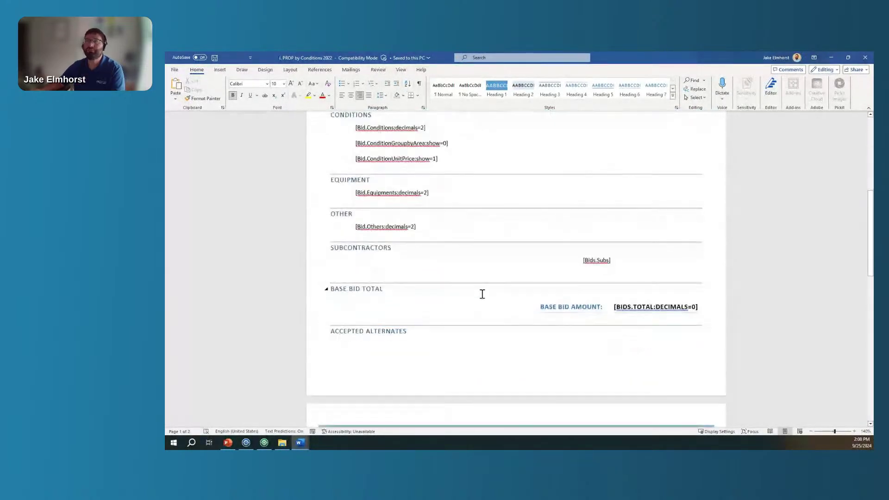
scroll(486, 252, "up", 1)
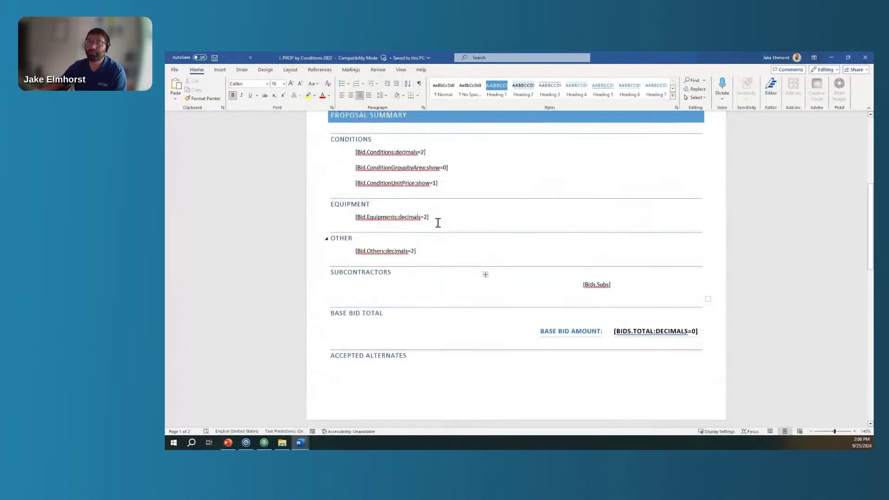
left_click_drag(433, 222, 355, 221)
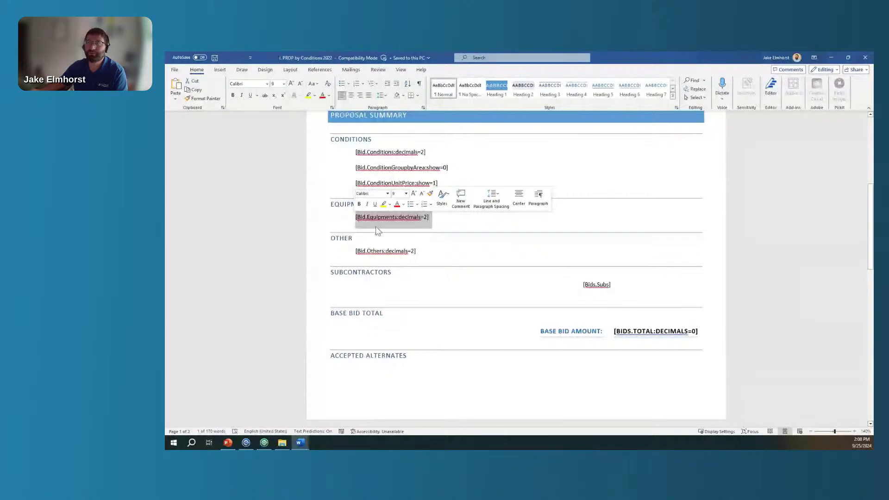
left_click(437, 221)
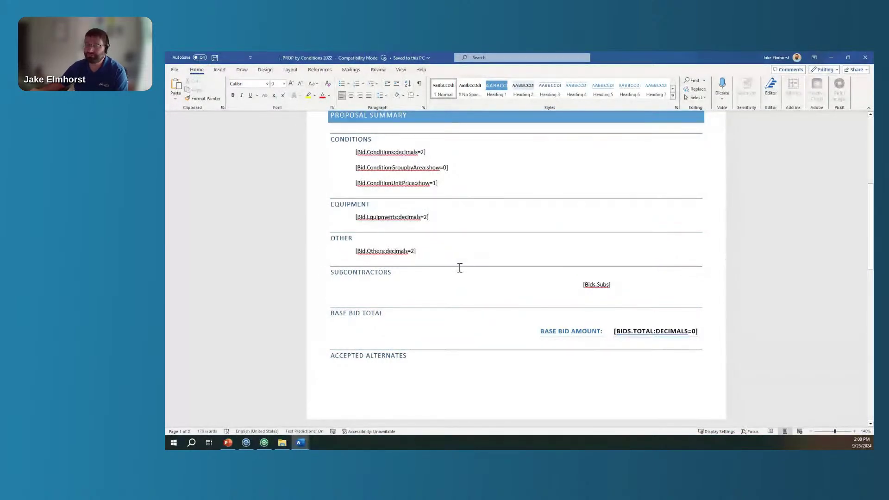
Return to the Templates folder in File Explorer and open the I. QB PROP Custom Fields 2022 template in Word
left_click(284, 444)
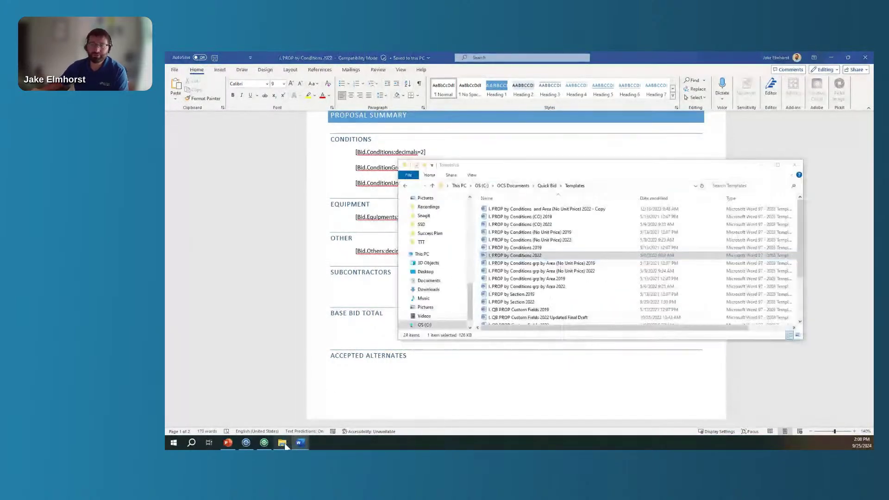
scroll(528, 313, "down", 1)
left_click(536, 305)
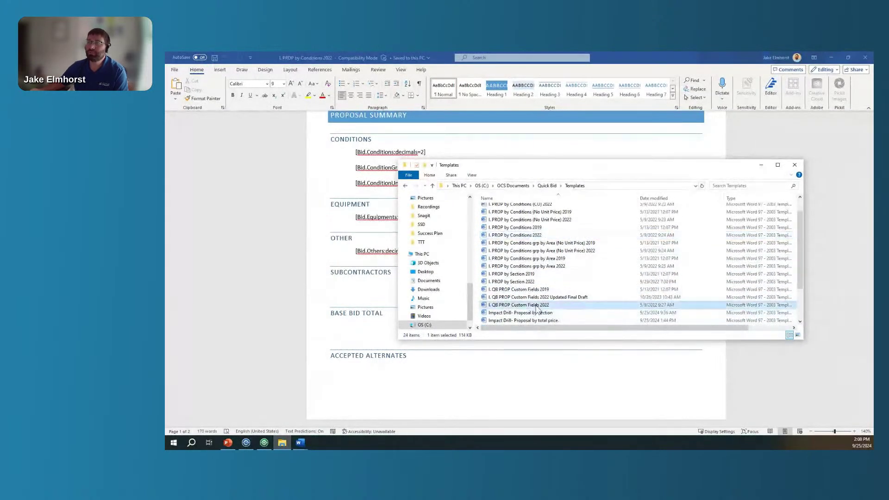
right_click(537, 310)
left_click(549, 172)
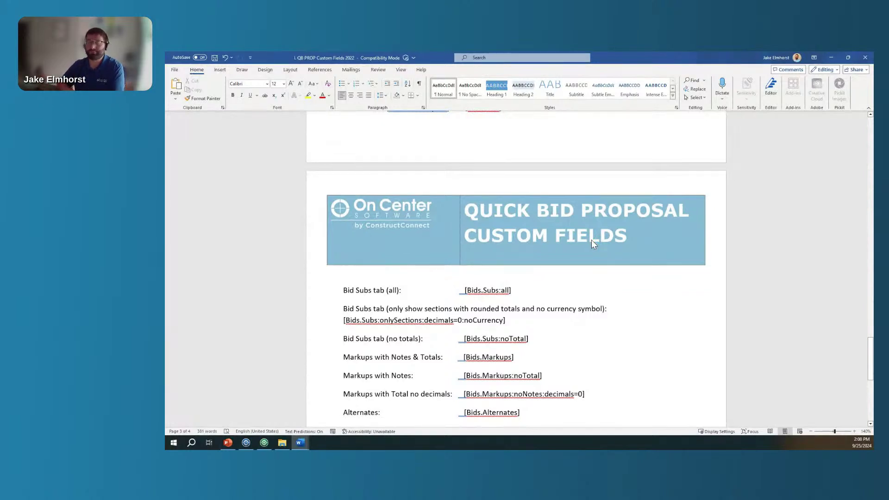
Look through the custom field list and examine the Total Bid w/Acc. CO's label and its matching bracketed code
scroll(551, 301, "up", 5)
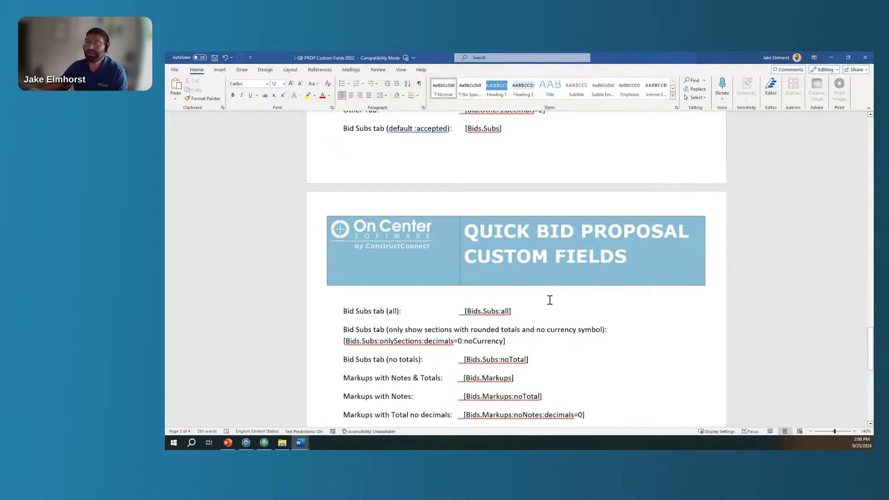
scroll(551, 300, "up", 2)
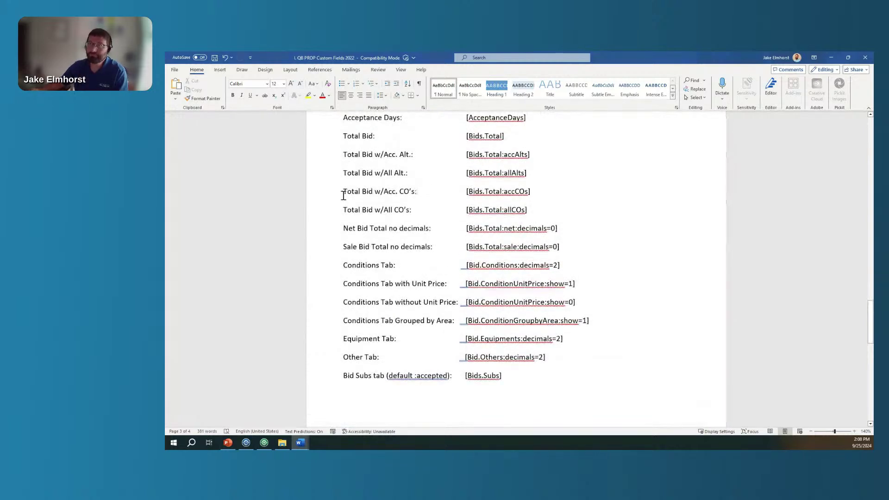
left_click_drag(343, 192, 417, 192)
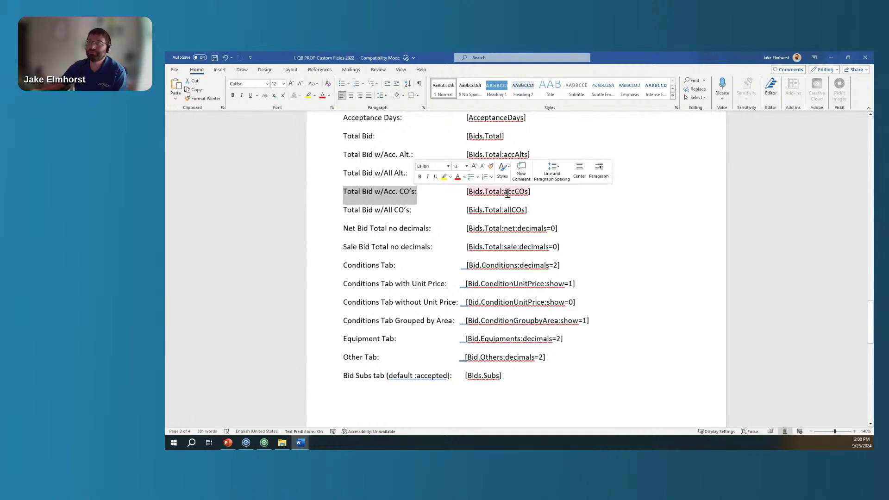
left_click_drag(532, 192, 465, 194)
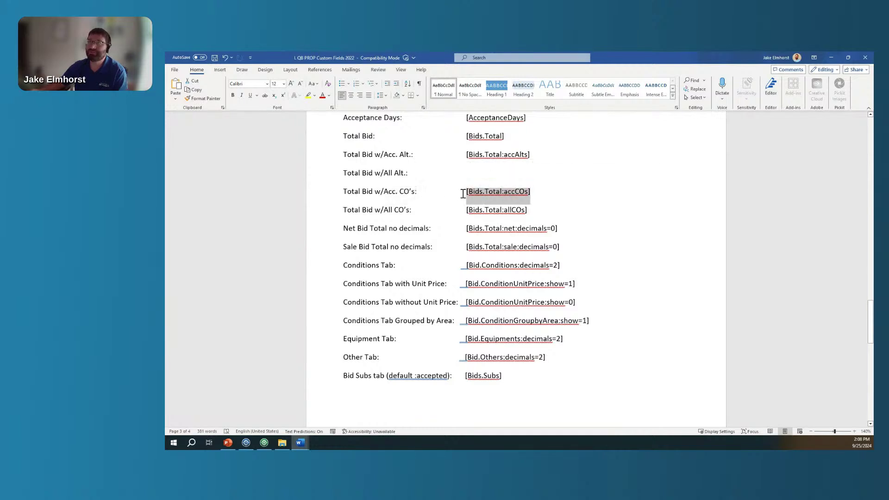
scroll(508, 230, "down", 6)
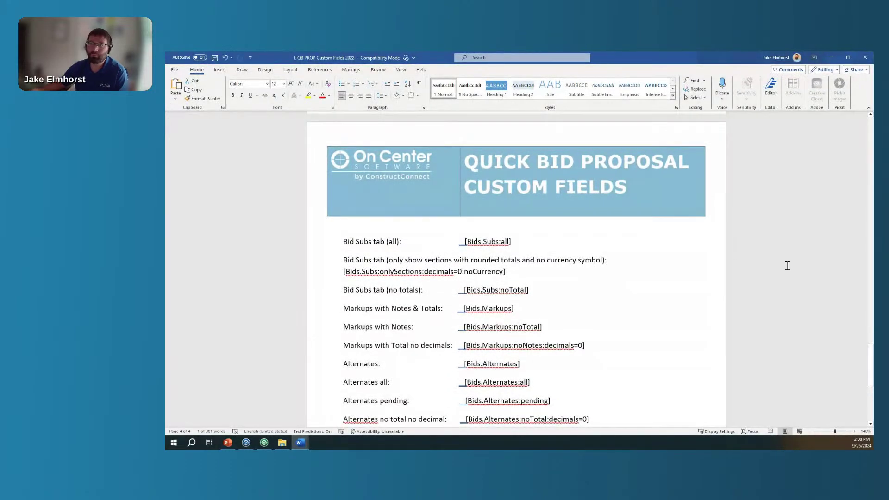
Examine the selected contact entries in the custom field list, comparing the company, last name and email labels with their bracketed codes
left_click_drag(871, 355, 862, 245)
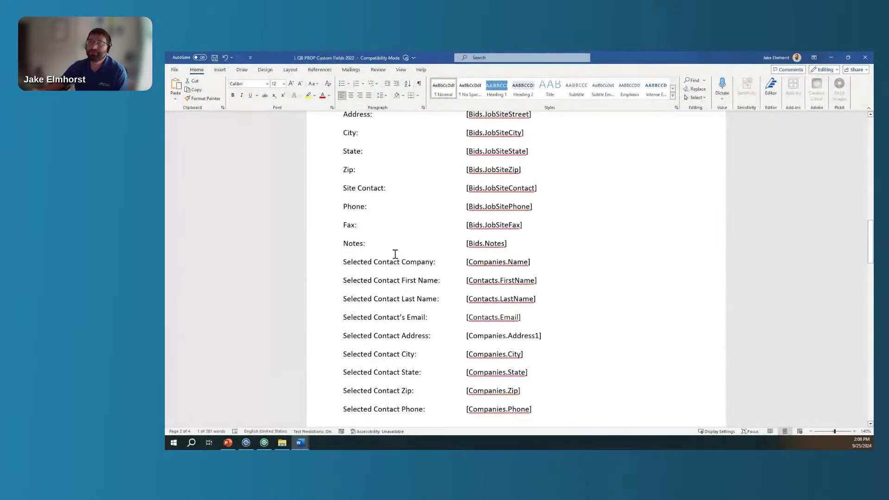
left_click_drag(344, 243, 432, 263)
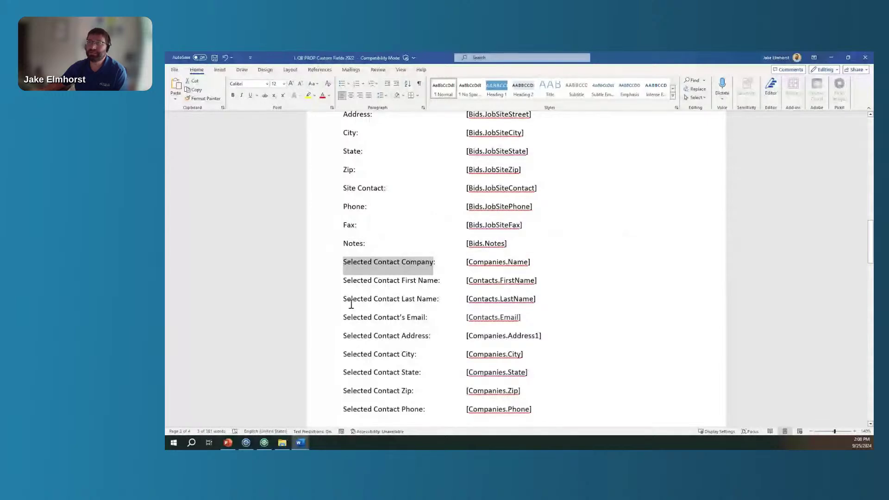
left_click_drag(351, 301, 436, 300)
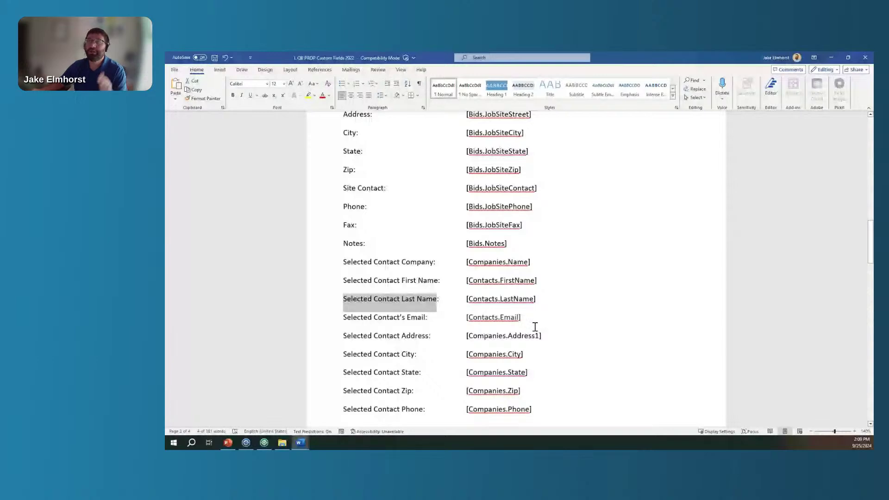
double_click(470, 300)
left_click_drag(470, 301, 491, 310)
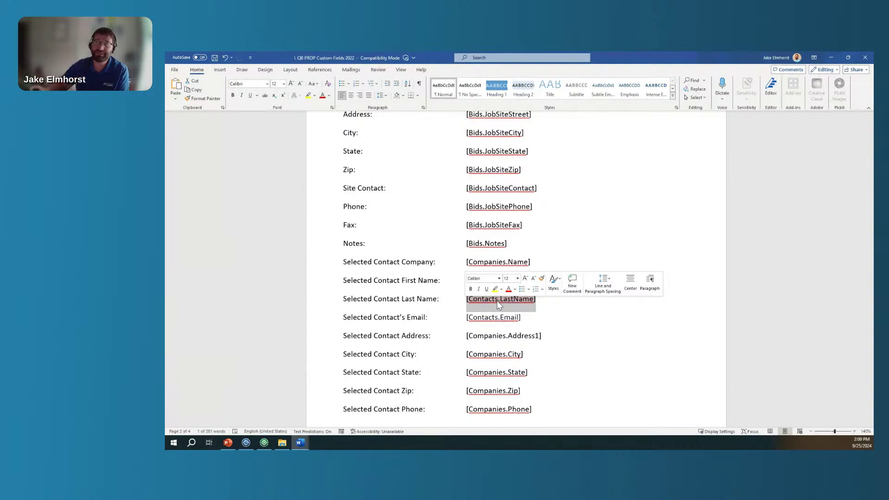
left_click(515, 324)
right_click(517, 318)
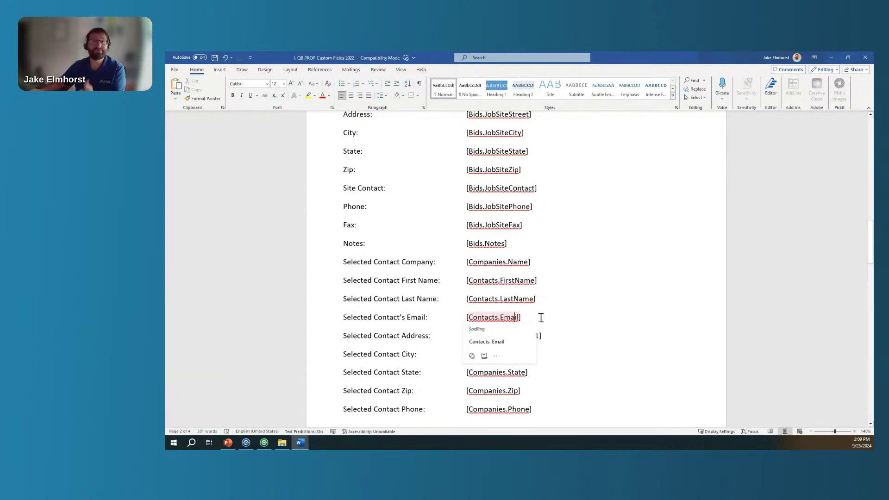
left_click(540, 317)
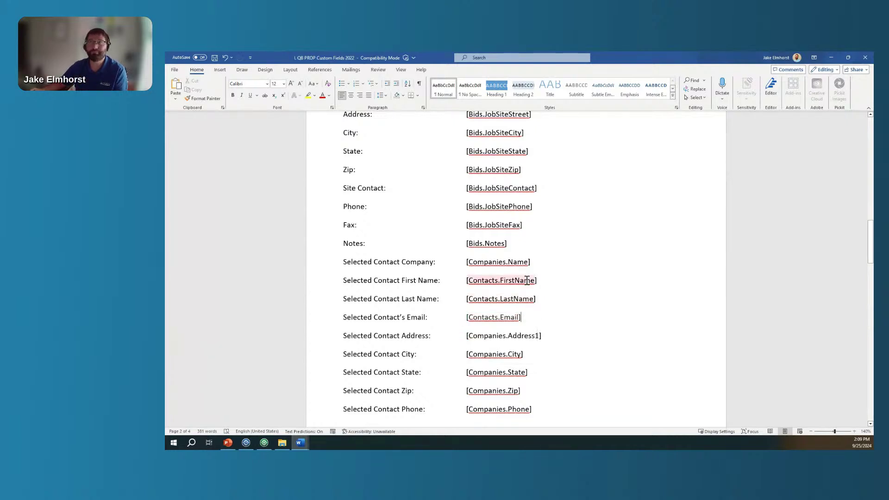
Check the custom fields template's Save As folder and file types, choose Word 97-2003 Template (*.dot), and return to the document without saving
left_click(174, 70)
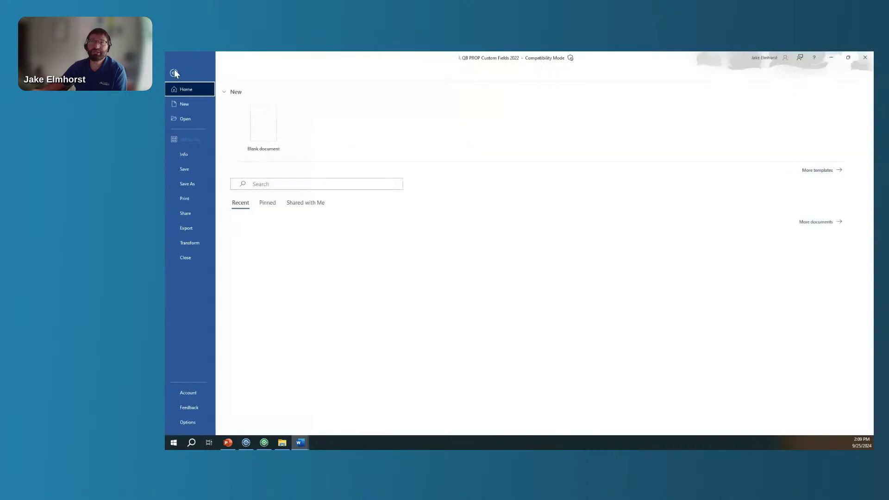
left_click(186, 184)
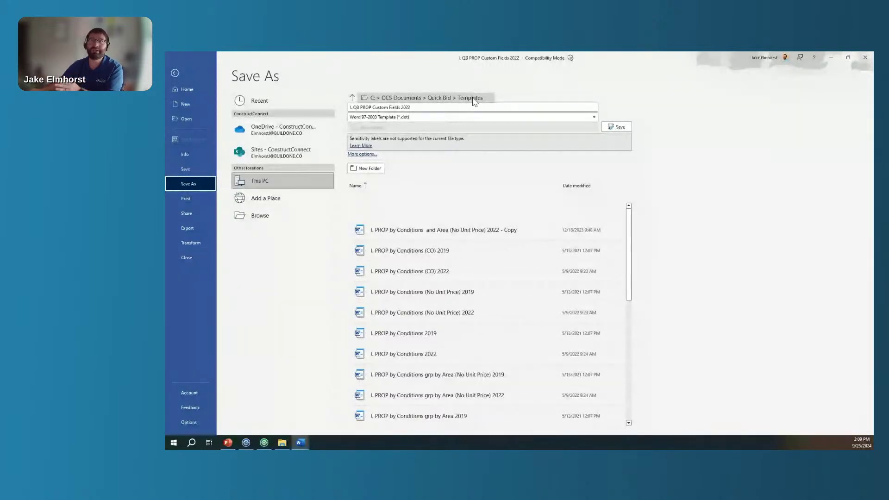
left_click(594, 117)
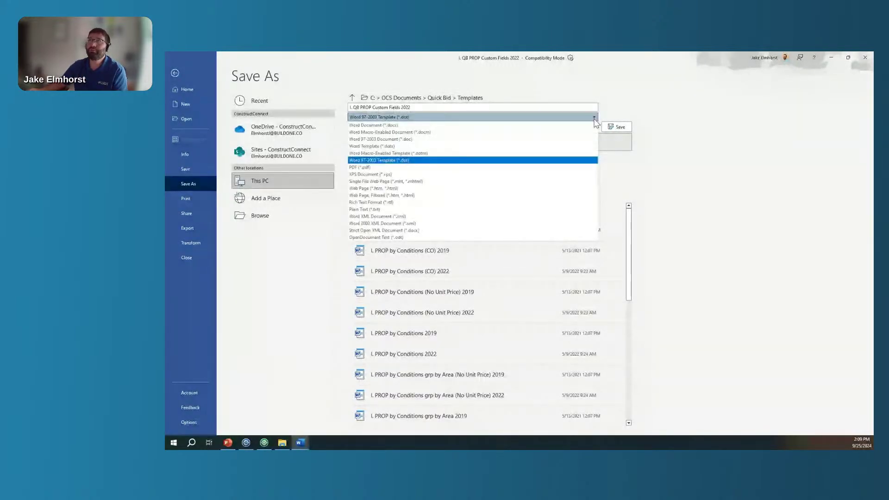
left_click(392, 160)
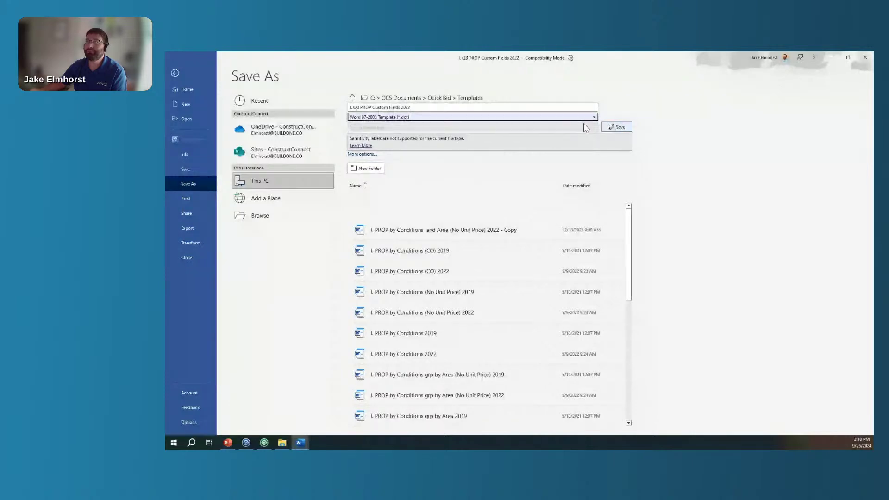
left_click(176, 73)
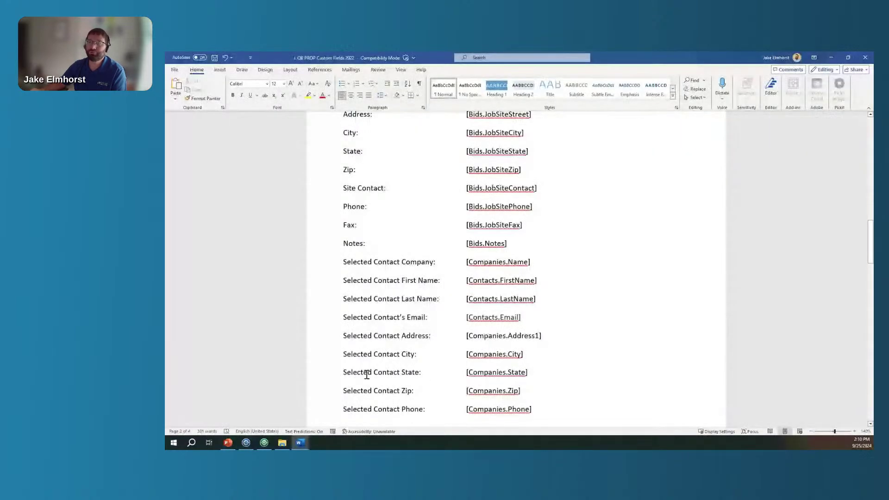
Switch to Quick Bid, generate a proposal for Top Notch Construction from the I. PROP by Conditions 2022.dot template, and open the generated Word document
left_click(246, 444)
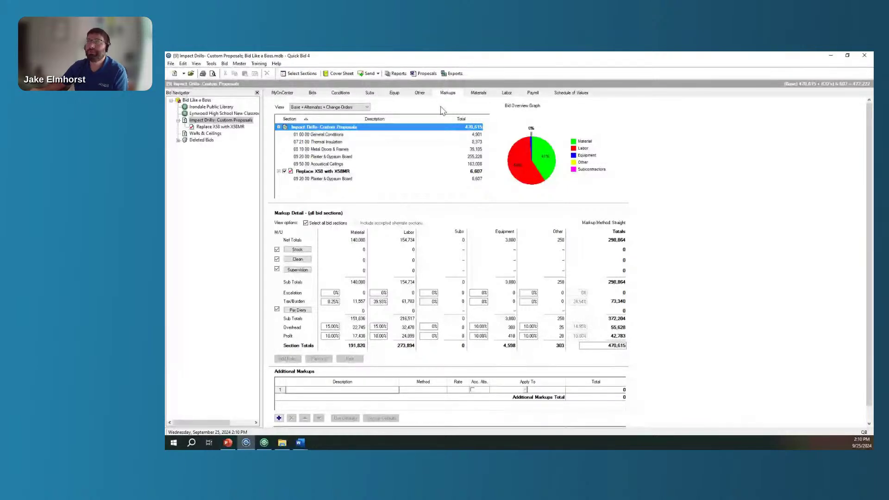
left_click(426, 74)
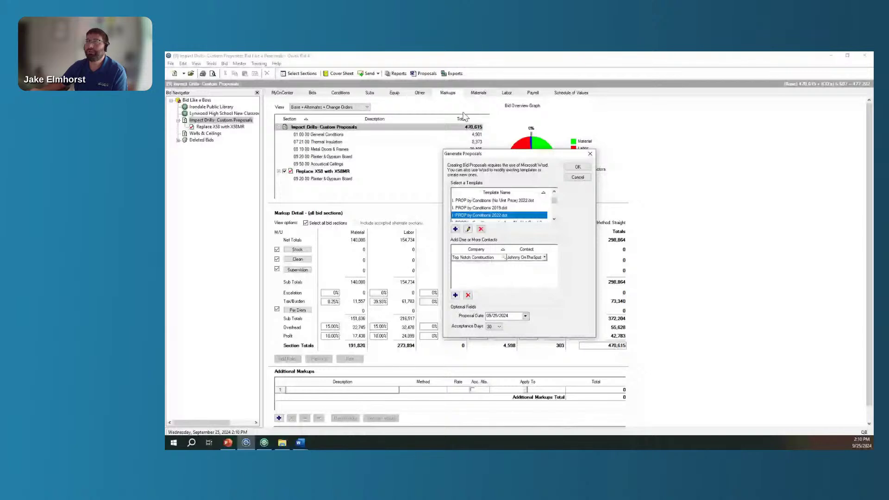
double_click(492, 216)
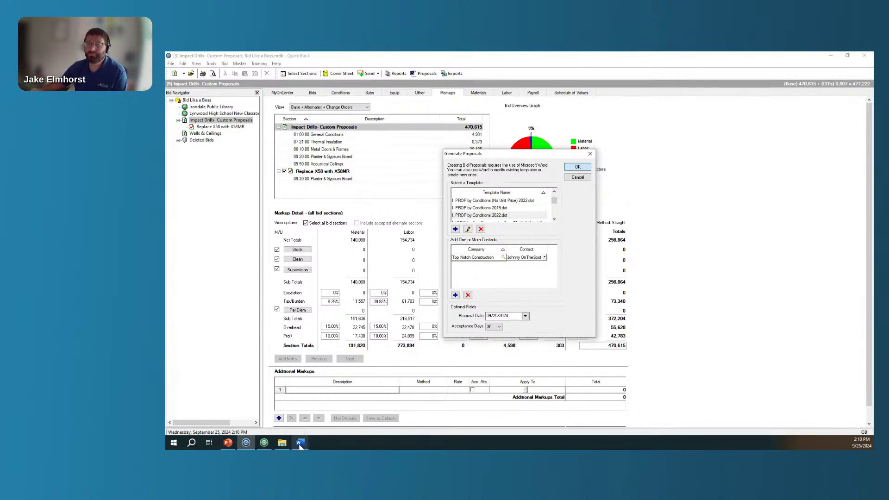
mouse_move(300, 443)
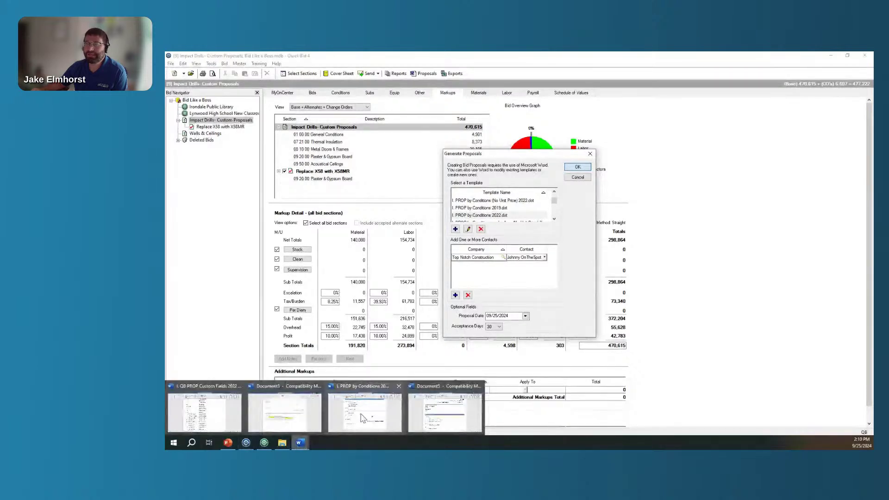
mouse_move(444, 420)
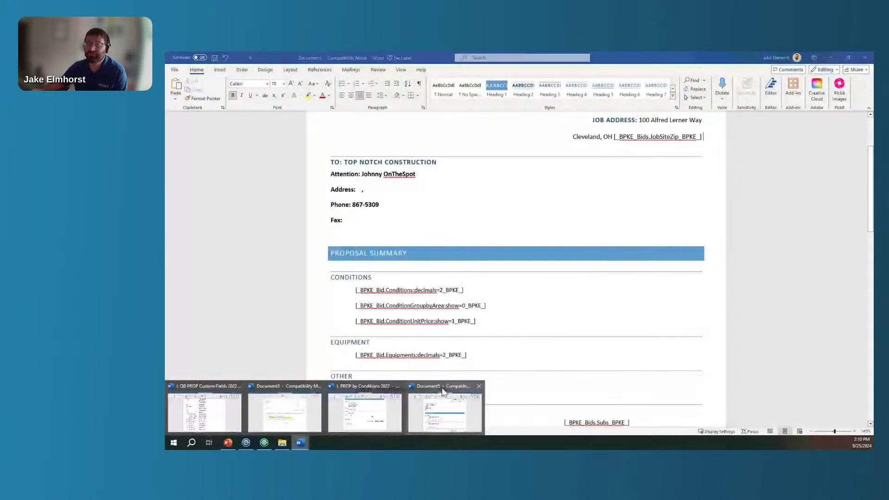
left_click(442, 389)
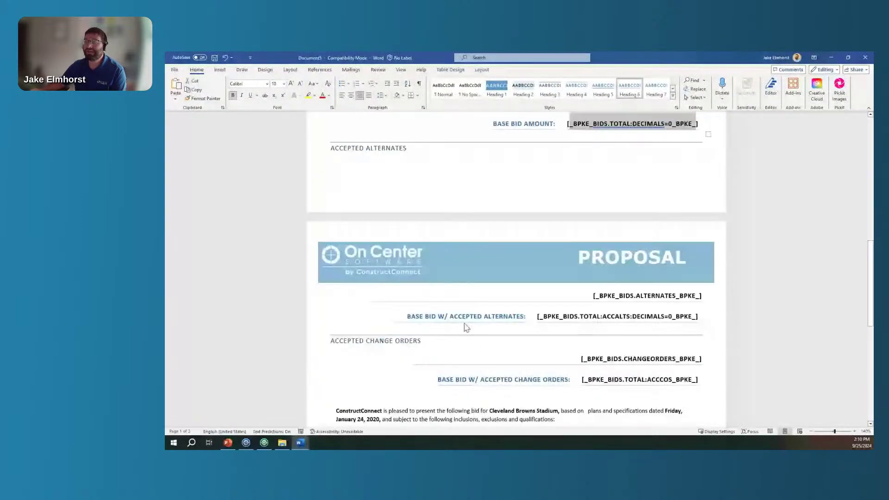
key("alt+F9")
scroll(466, 310, "up", 5)
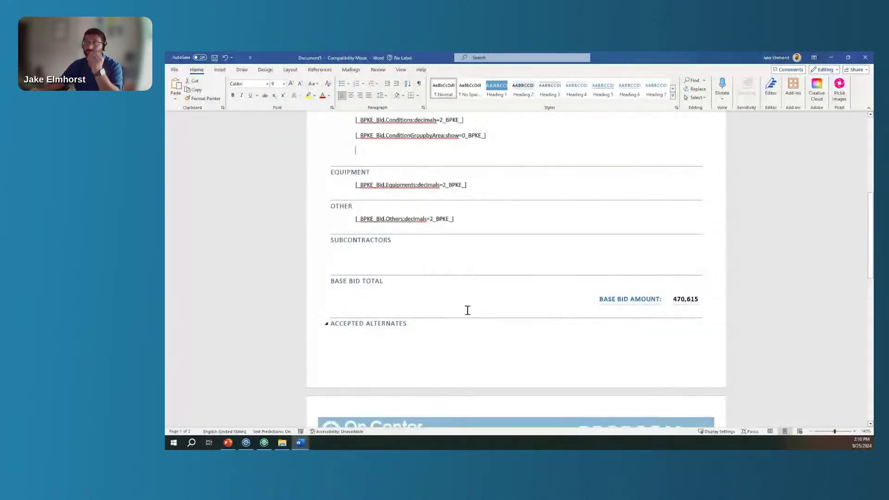
key("F9")
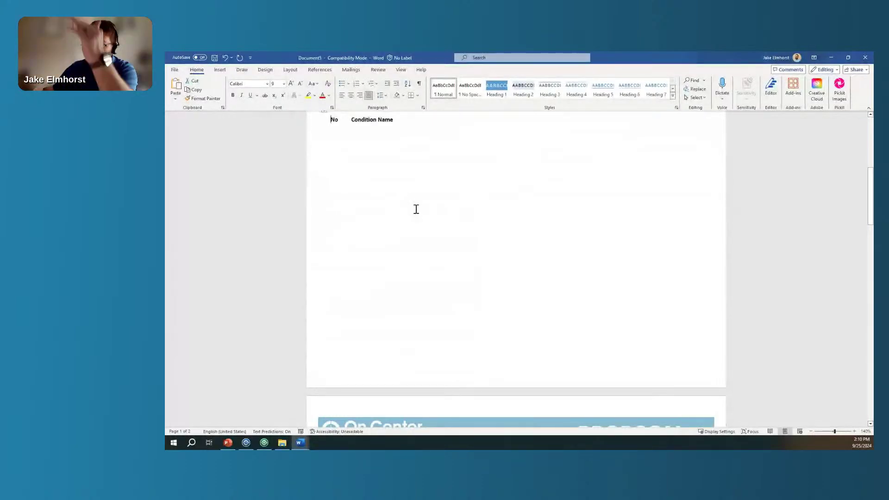
Examine the generated proposal's job header, recipient details and priced conditions table
scroll(509, 276, "up", 3)
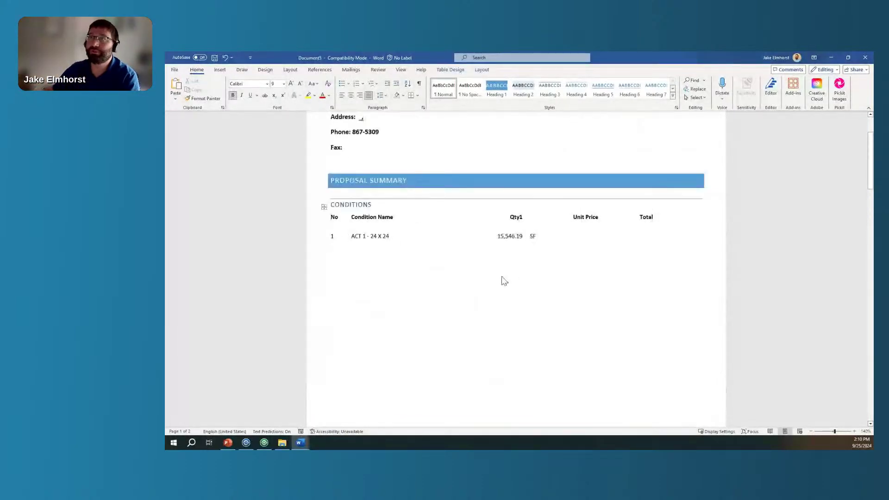
scroll(505, 281, "up", 3)
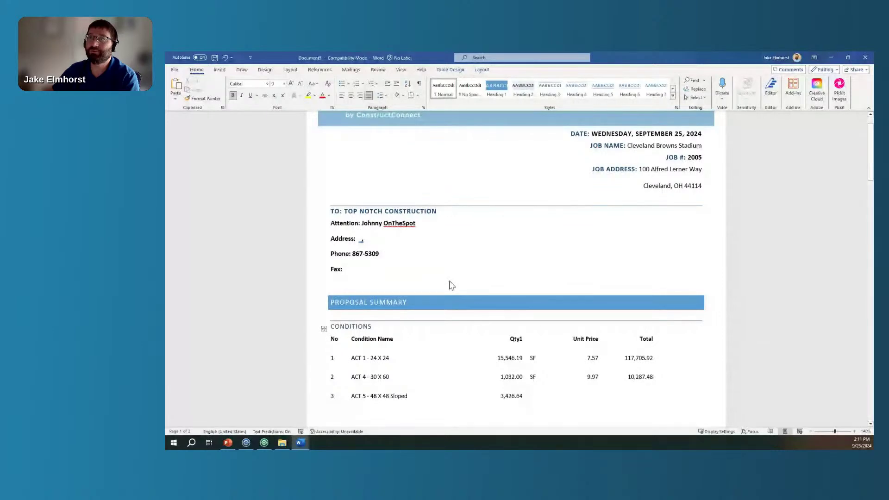
scroll(452, 284, "up", 2)
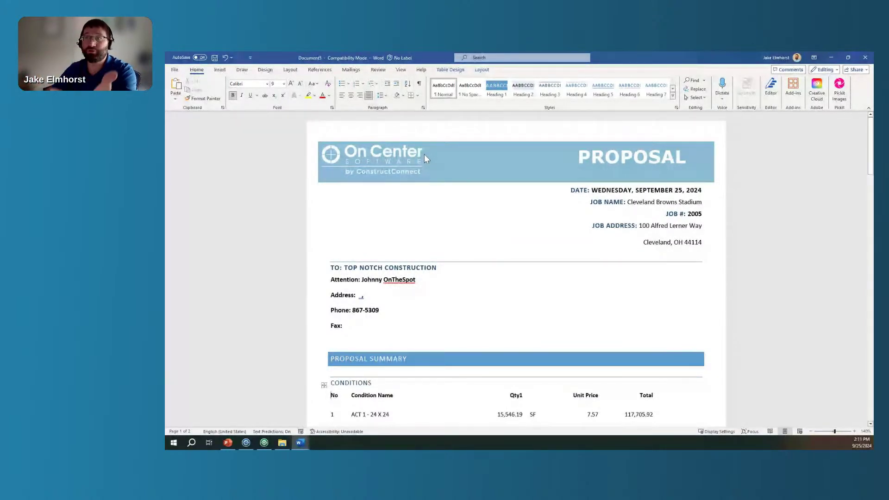
scroll(456, 242, "down", 1)
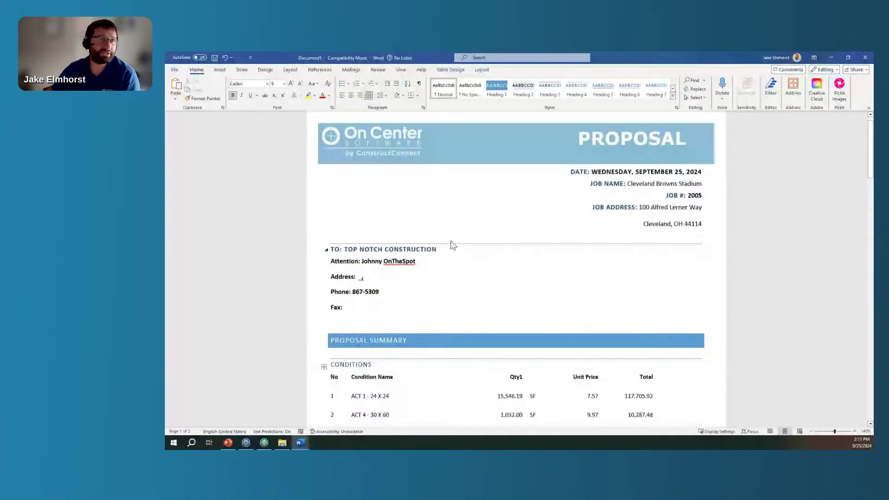
scroll(453, 246, "down", 3)
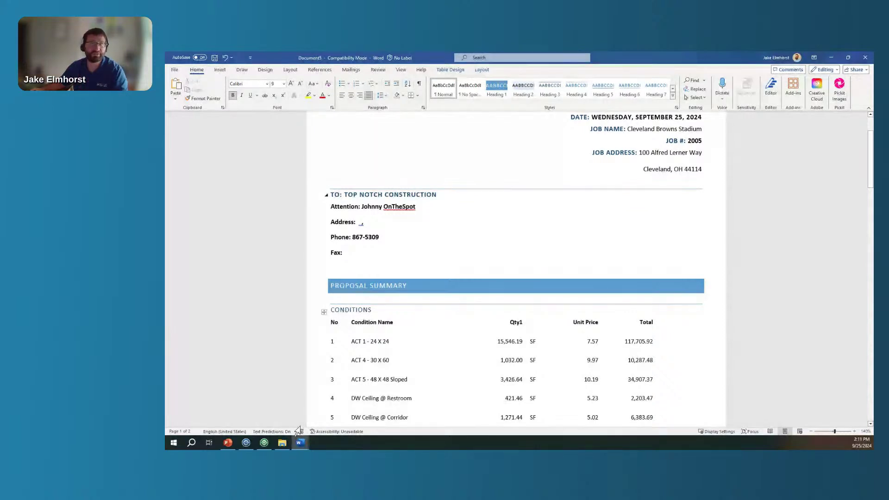
scroll(449, 342, "down", 3)
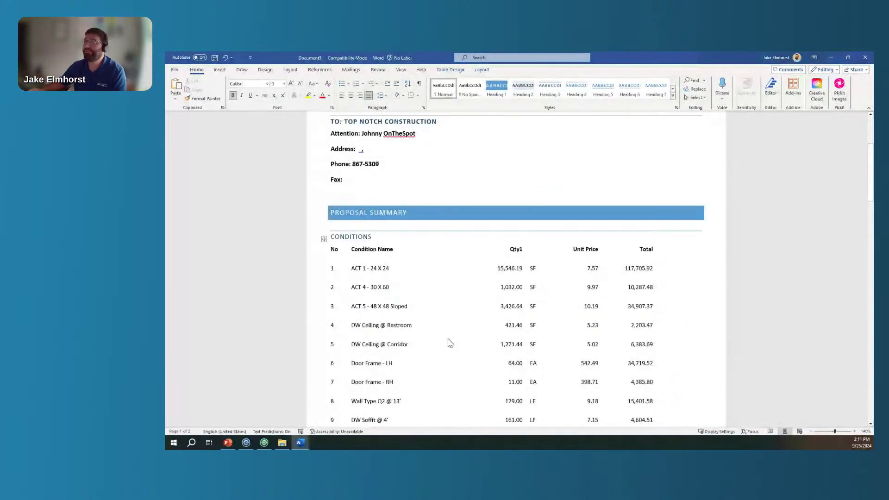
Review the proposal's equipment, other and bid total sections, checking the accepted change orders and the closing inclusions, exclusions and qualifications
scroll(417, 227, "down", 17)
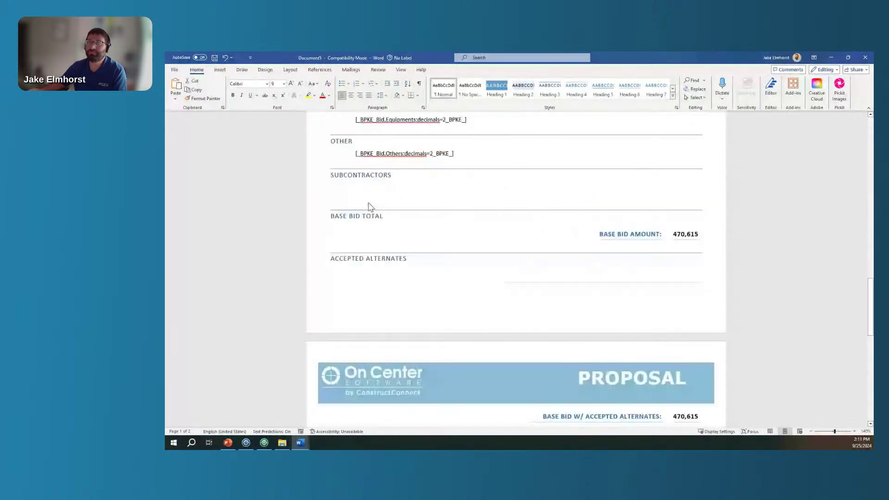
scroll(401, 205, "up", 1)
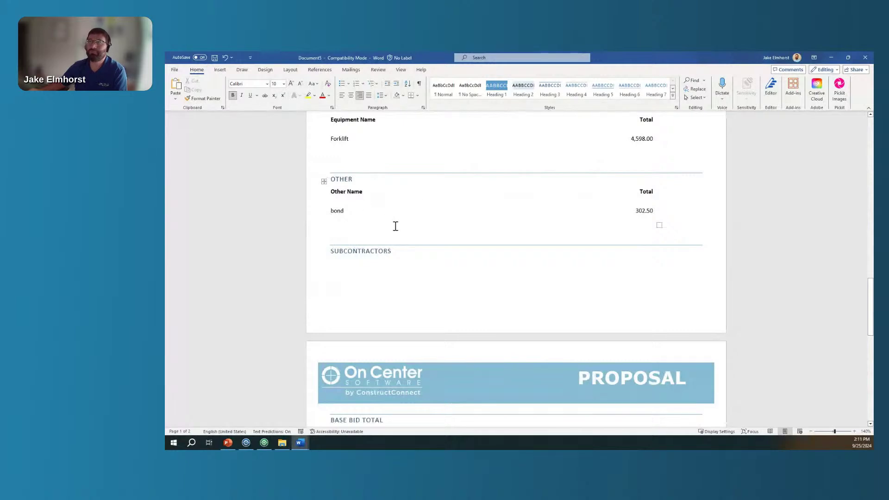
scroll(699, 310, "down", 4)
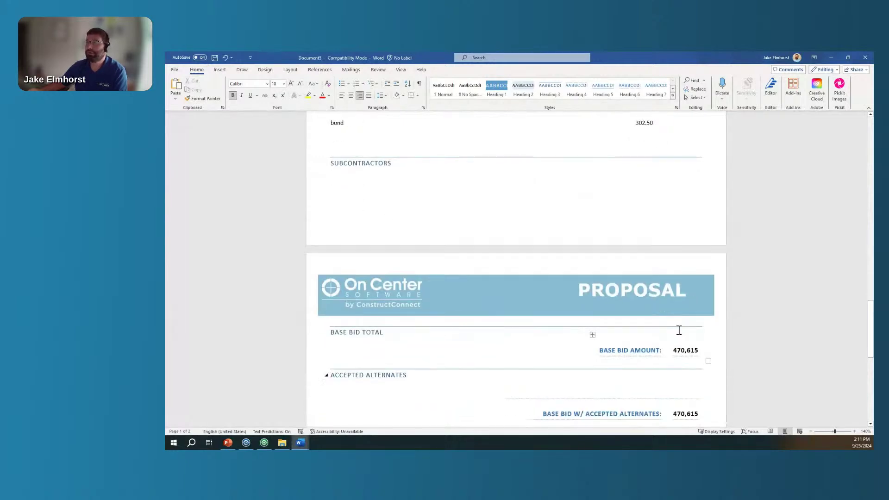
scroll(678, 328, "down", 1)
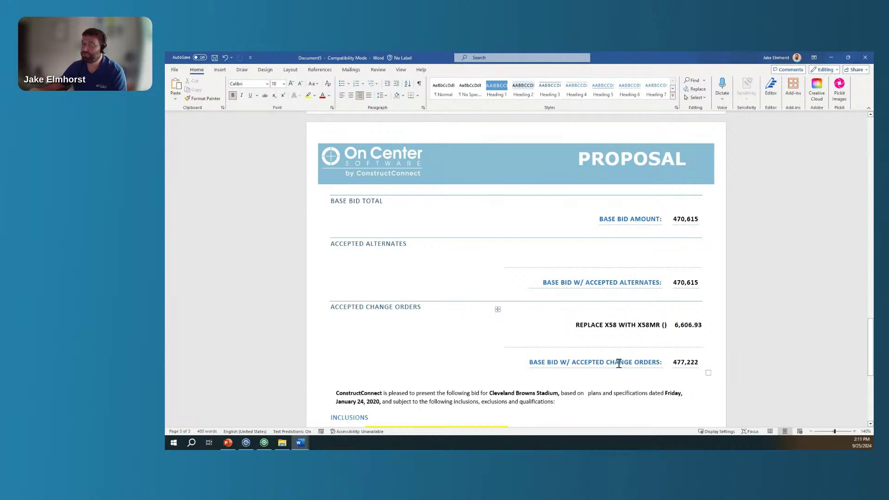
mouse_move(702, 362)
left_mouse_down()
mouse_move(669, 315)
mouse_move(650, 327)
left_mouse_up()
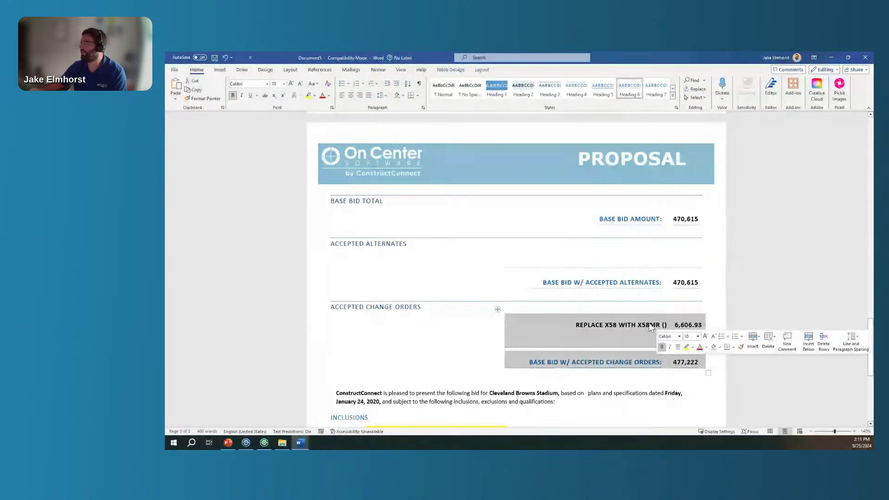
left_click(617, 332)
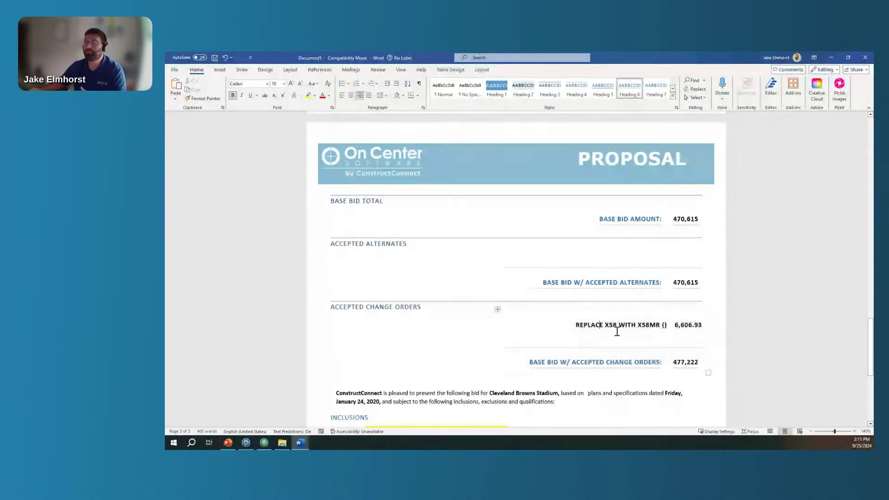
scroll(605, 337, "down", 1)
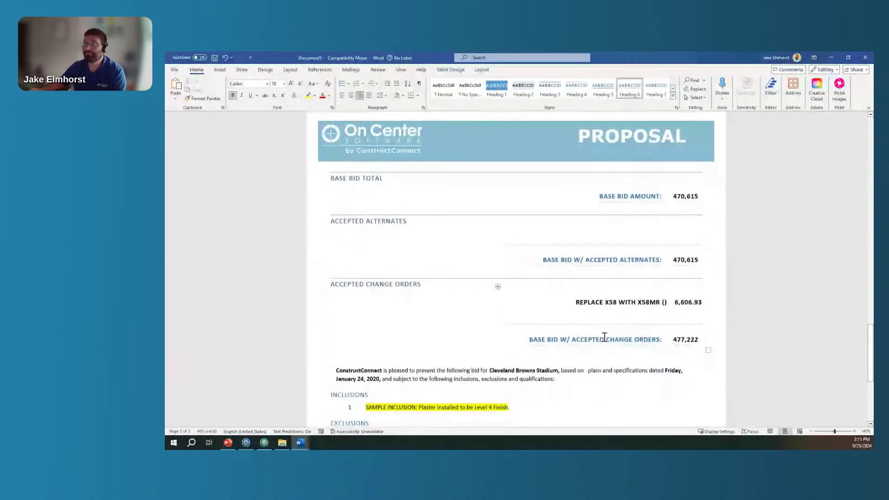
scroll(605, 337, "down", 5)
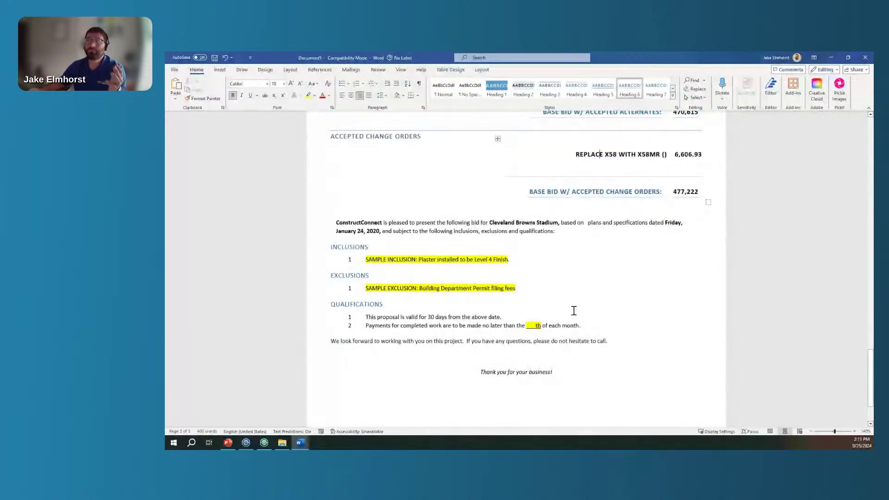
Insert two blank lines between the accepted change orders total and the closing ConstructConnect paragraph
scroll(574, 311, "up", 1)
left_click(397, 229)
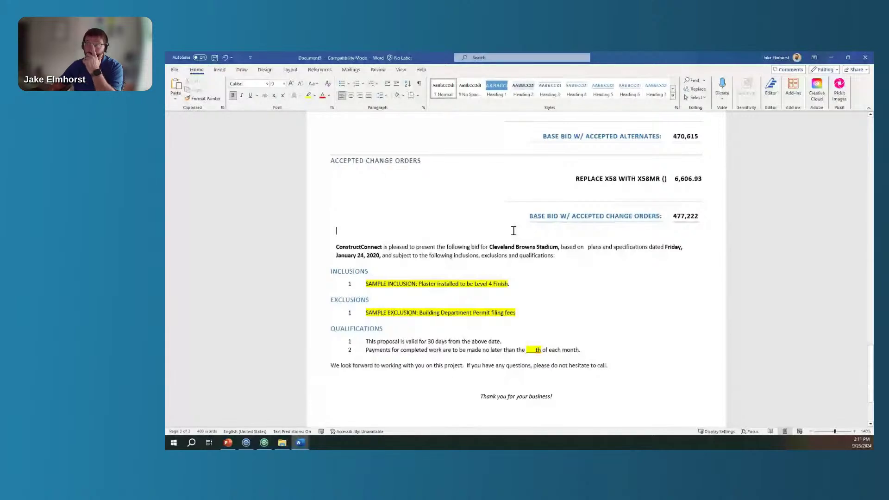
key("Return")
key("Return")
left_click(327, 243)
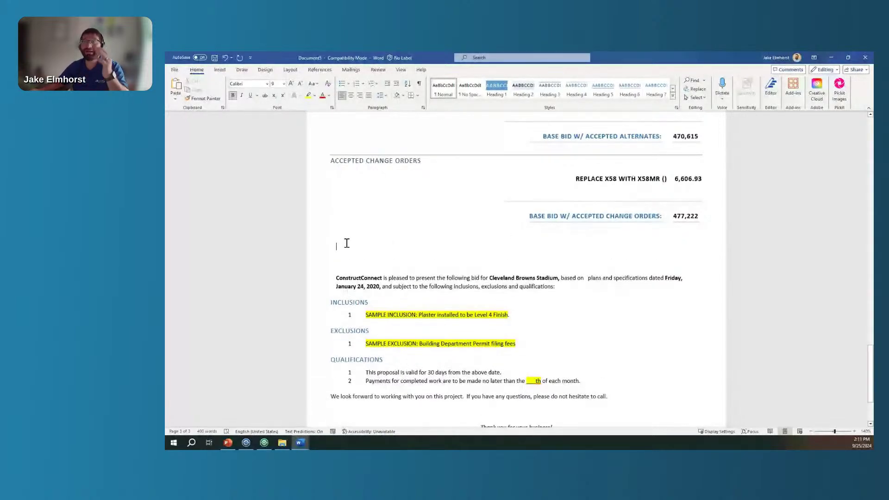
Switch to On-Screen Takeoff Pro, copy the current view of the Walls & Ceilings plan, and close the program
key("alt+Tab")
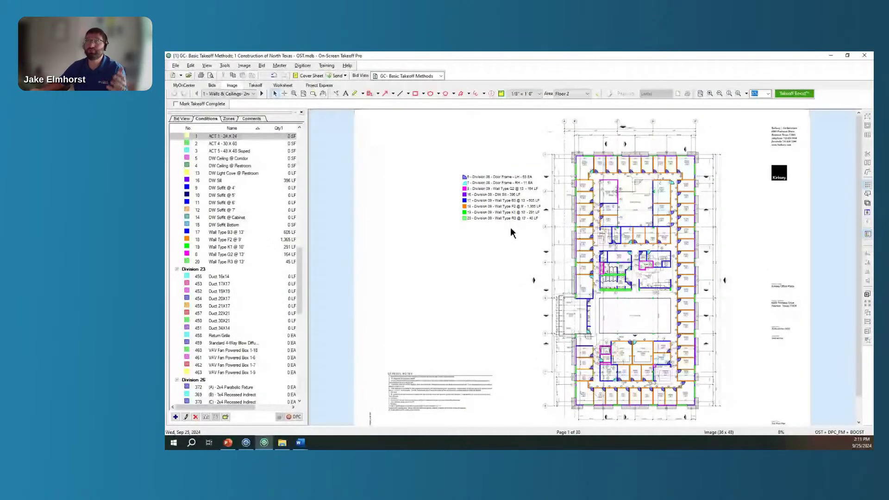
right_click(510, 249)
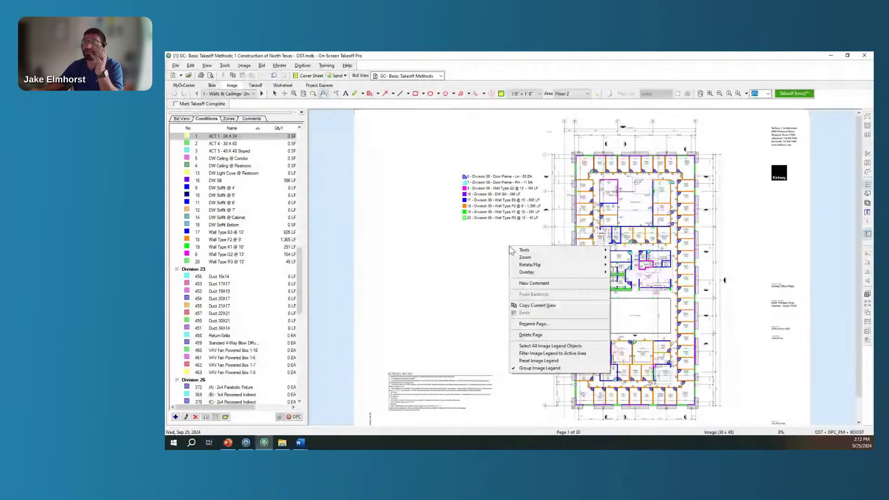
left_click(477, 298)
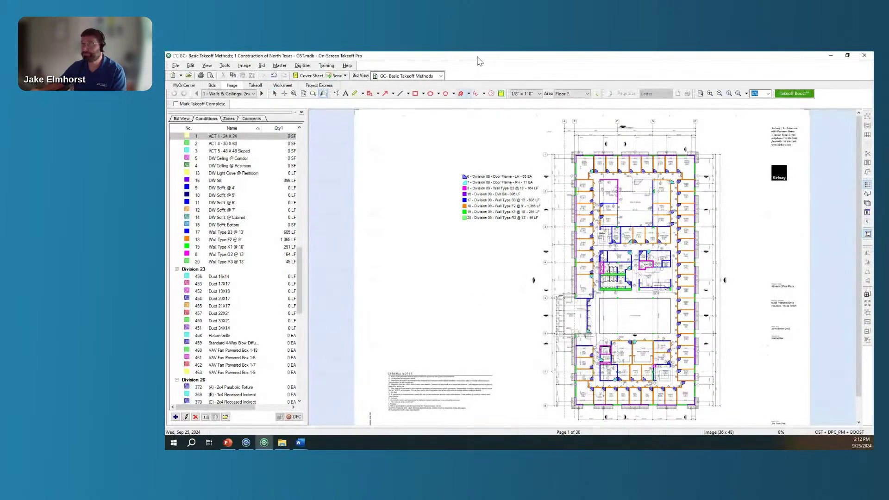
double_click(480, 60)
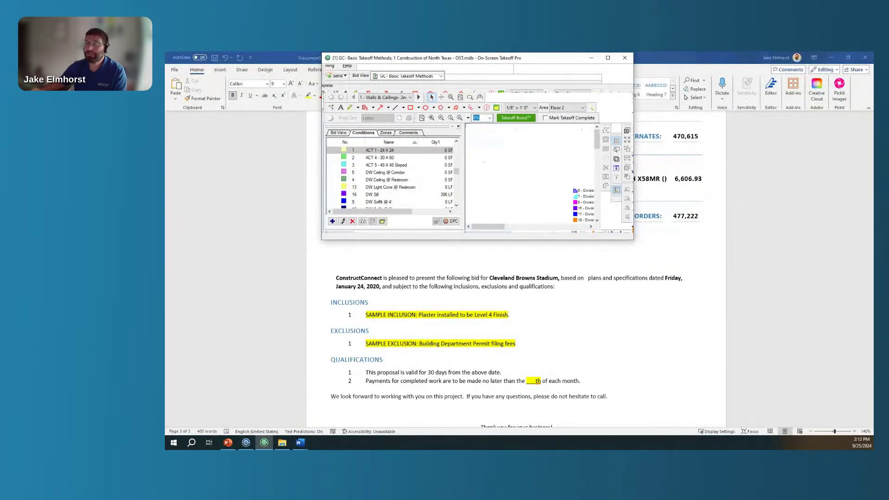
key("alt+F4")
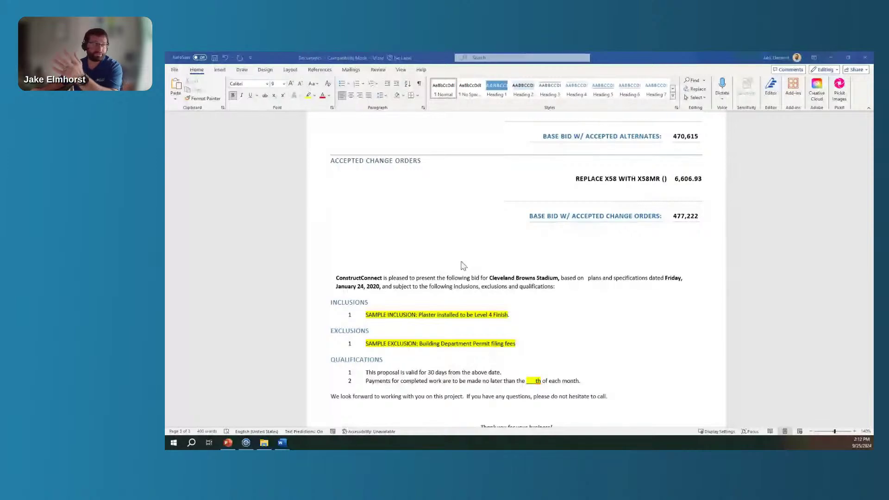
Paste the copied takeoff plan into the blank space below the accepted change orders total, and review the proposal's preceding sections
left_click(366, 240)
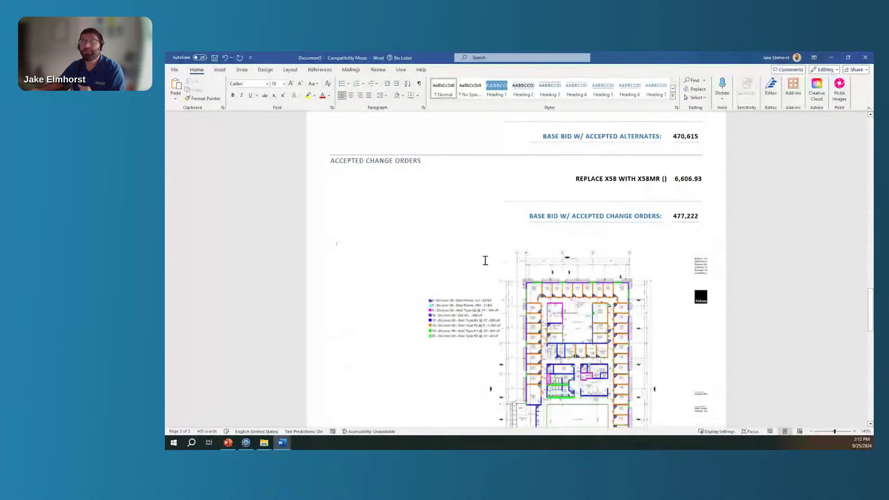
scroll(485, 260, "down", 2)
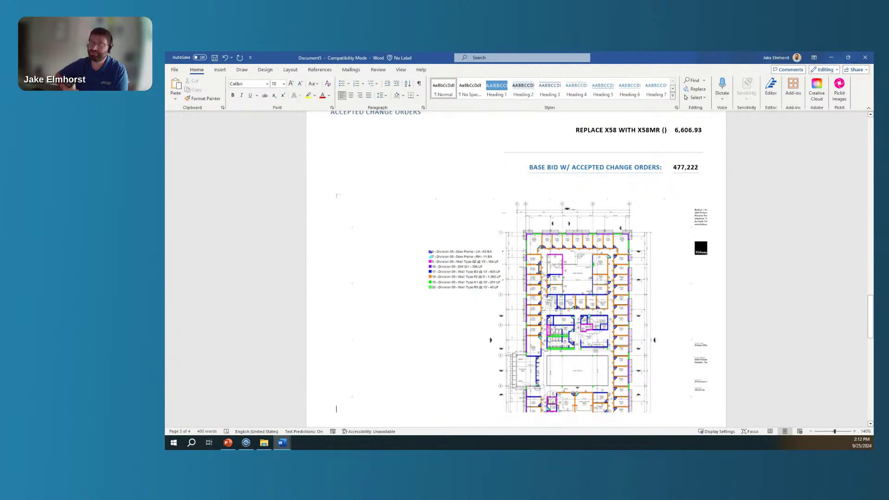
scroll(586, 252, "up", 5)
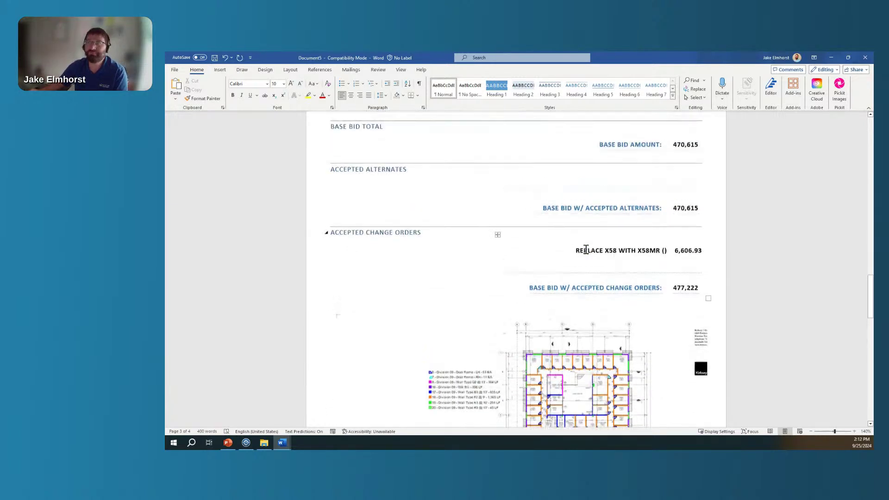
scroll(586, 252, "up", 15)
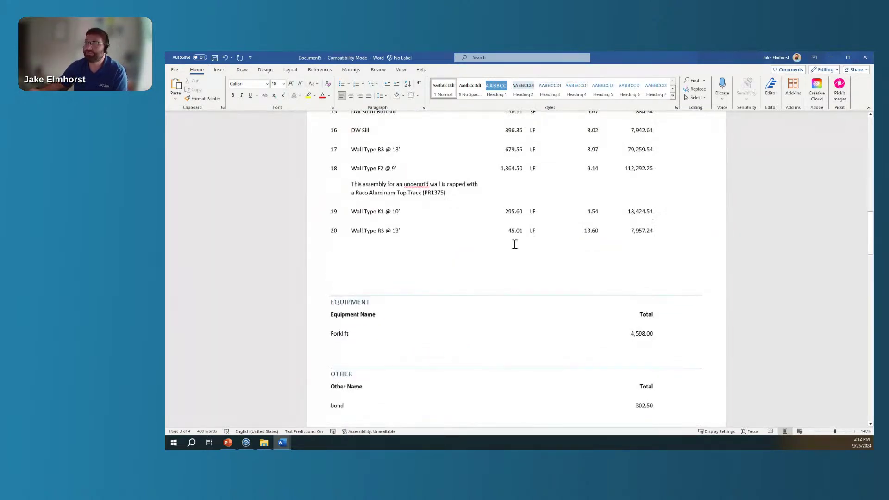
scroll(464, 266, "down", 5)
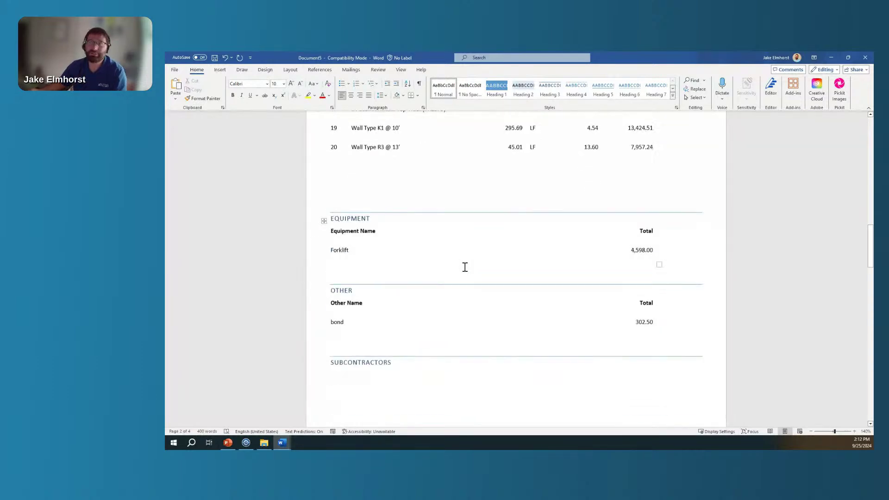
scroll(525, 283, "down", 7)
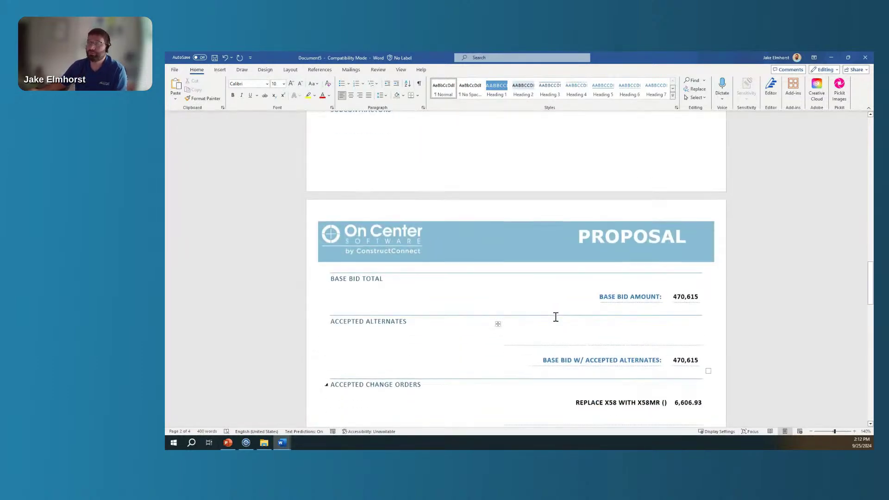
Review the pasted takeoff plan and its legend together with the bid total, accepted alternates and accepted change orders sections above it
scroll(555, 317, "down", 5)
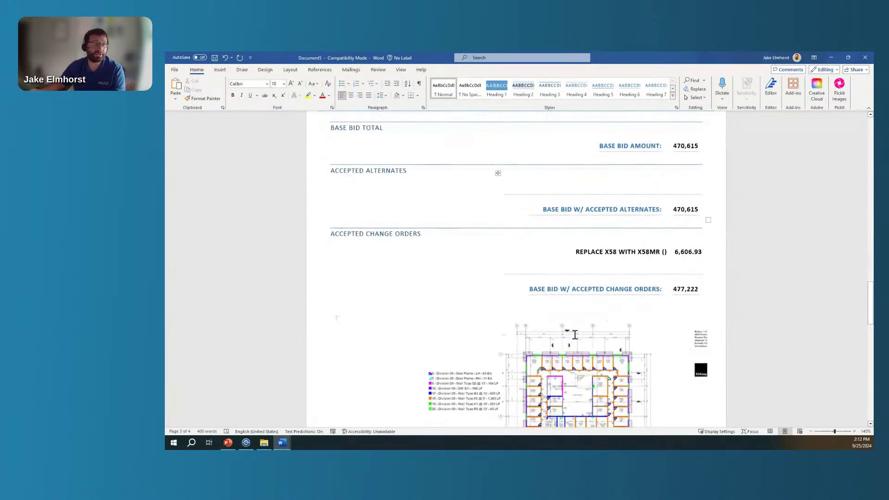
scroll(575, 335, "down", 1)
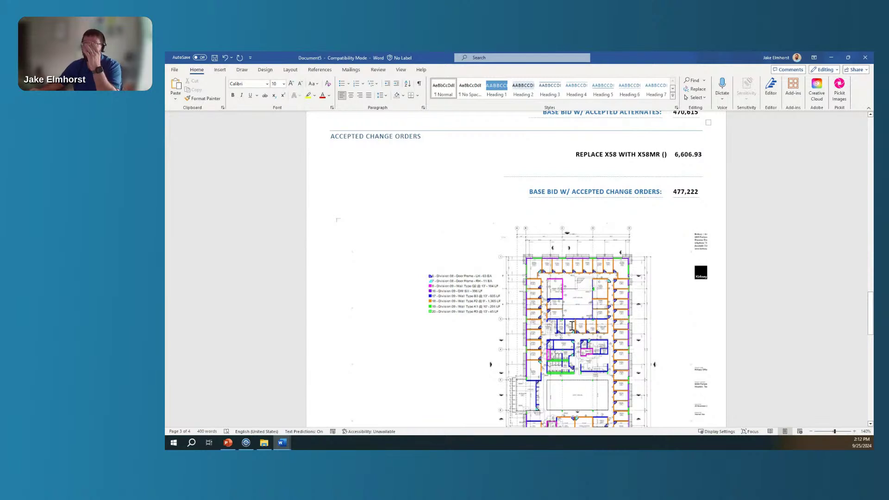
scroll(573, 326, "up", 6)
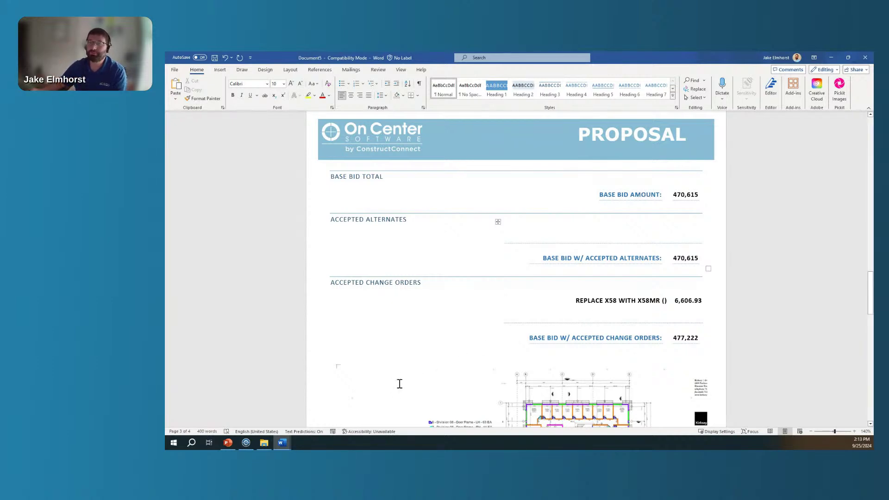
Switch to the PowerPoint slide show and advance from the Objectives slide to the Upcoming Events slide
left_click(246, 443)
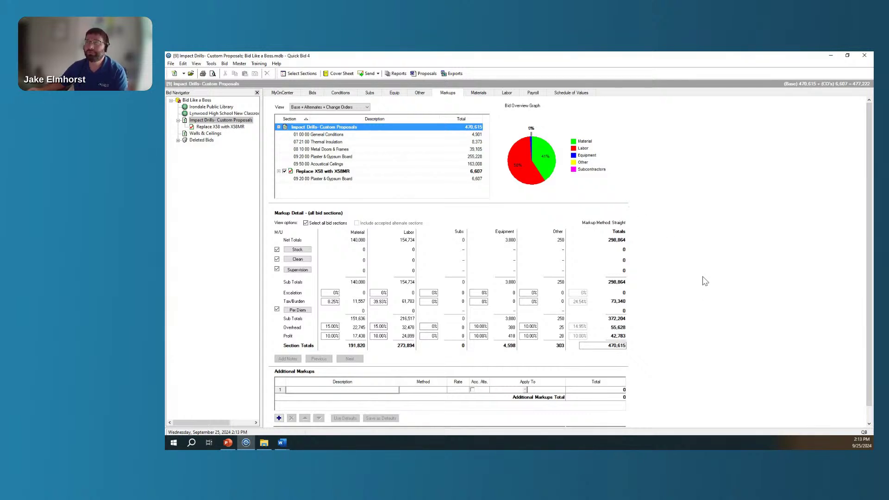
left_click(230, 443)
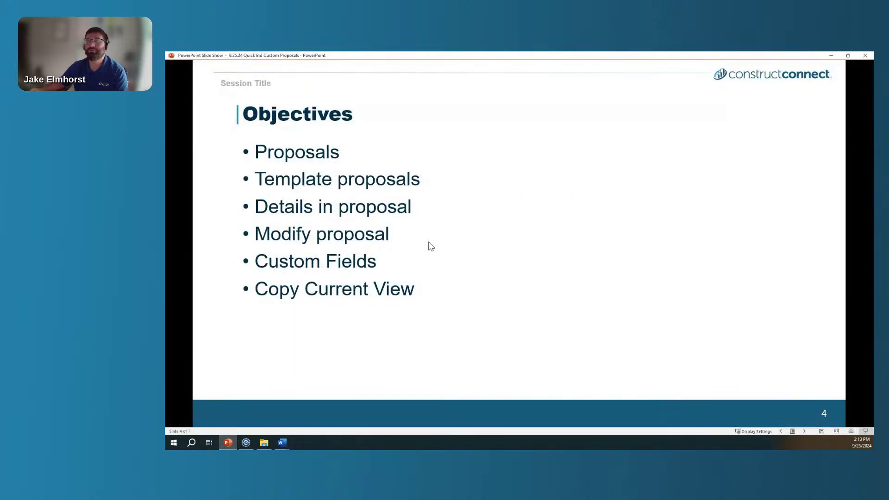
left_click(670, 278)
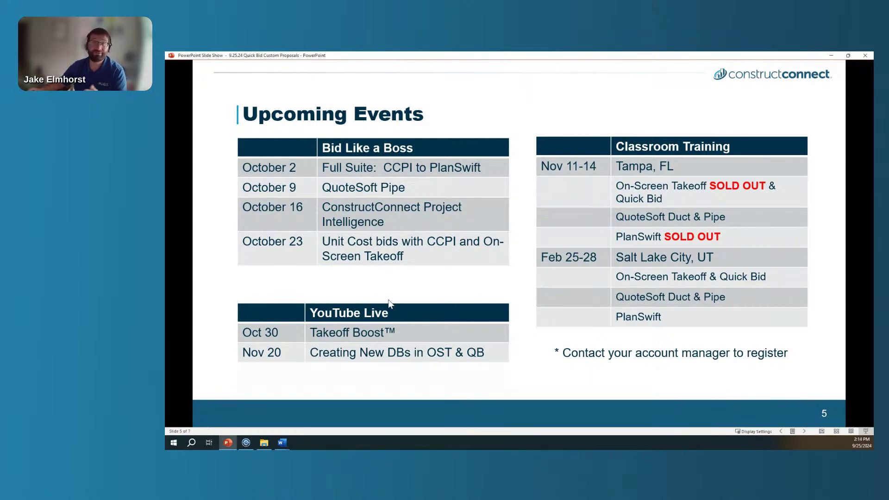
Switch to Quick Bid to view its available training resources, including How Do I...?, and return to the PowerPoint slide show
left_click(246, 443)
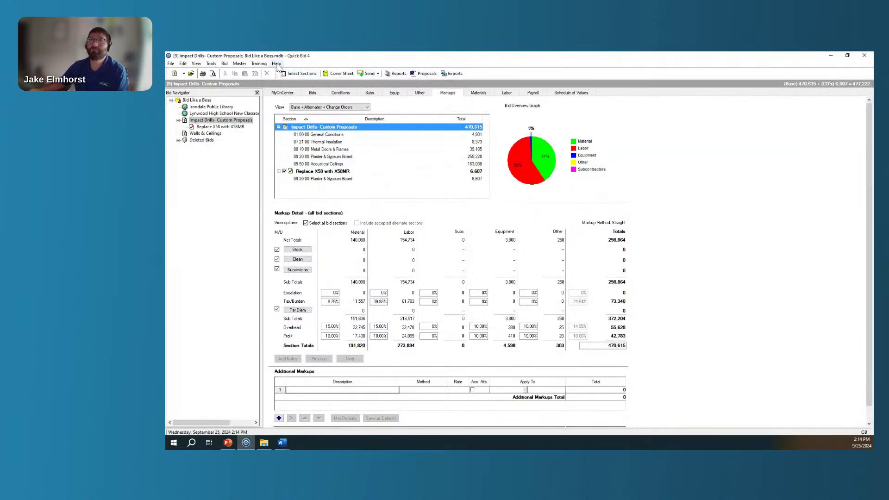
left_click(259, 63)
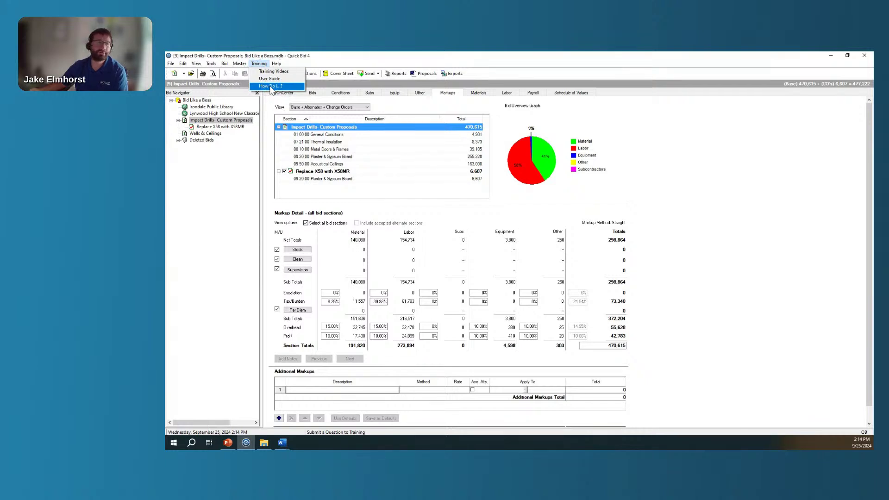
left_click(228, 445)
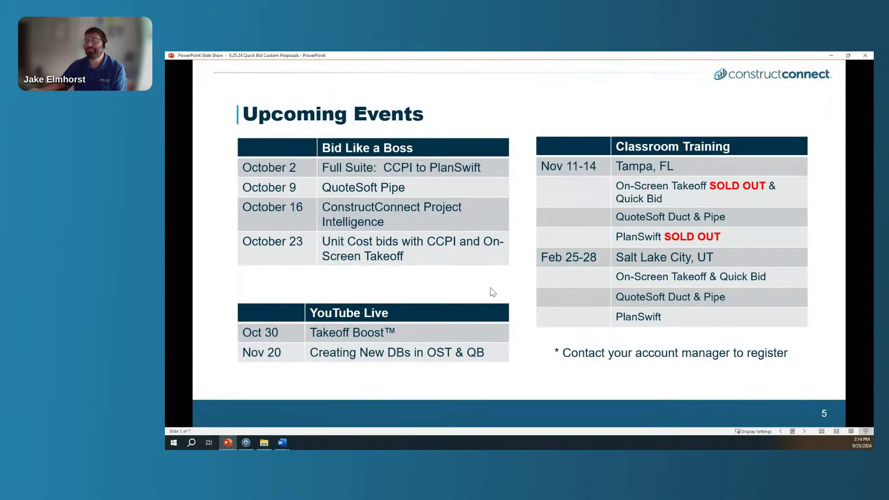